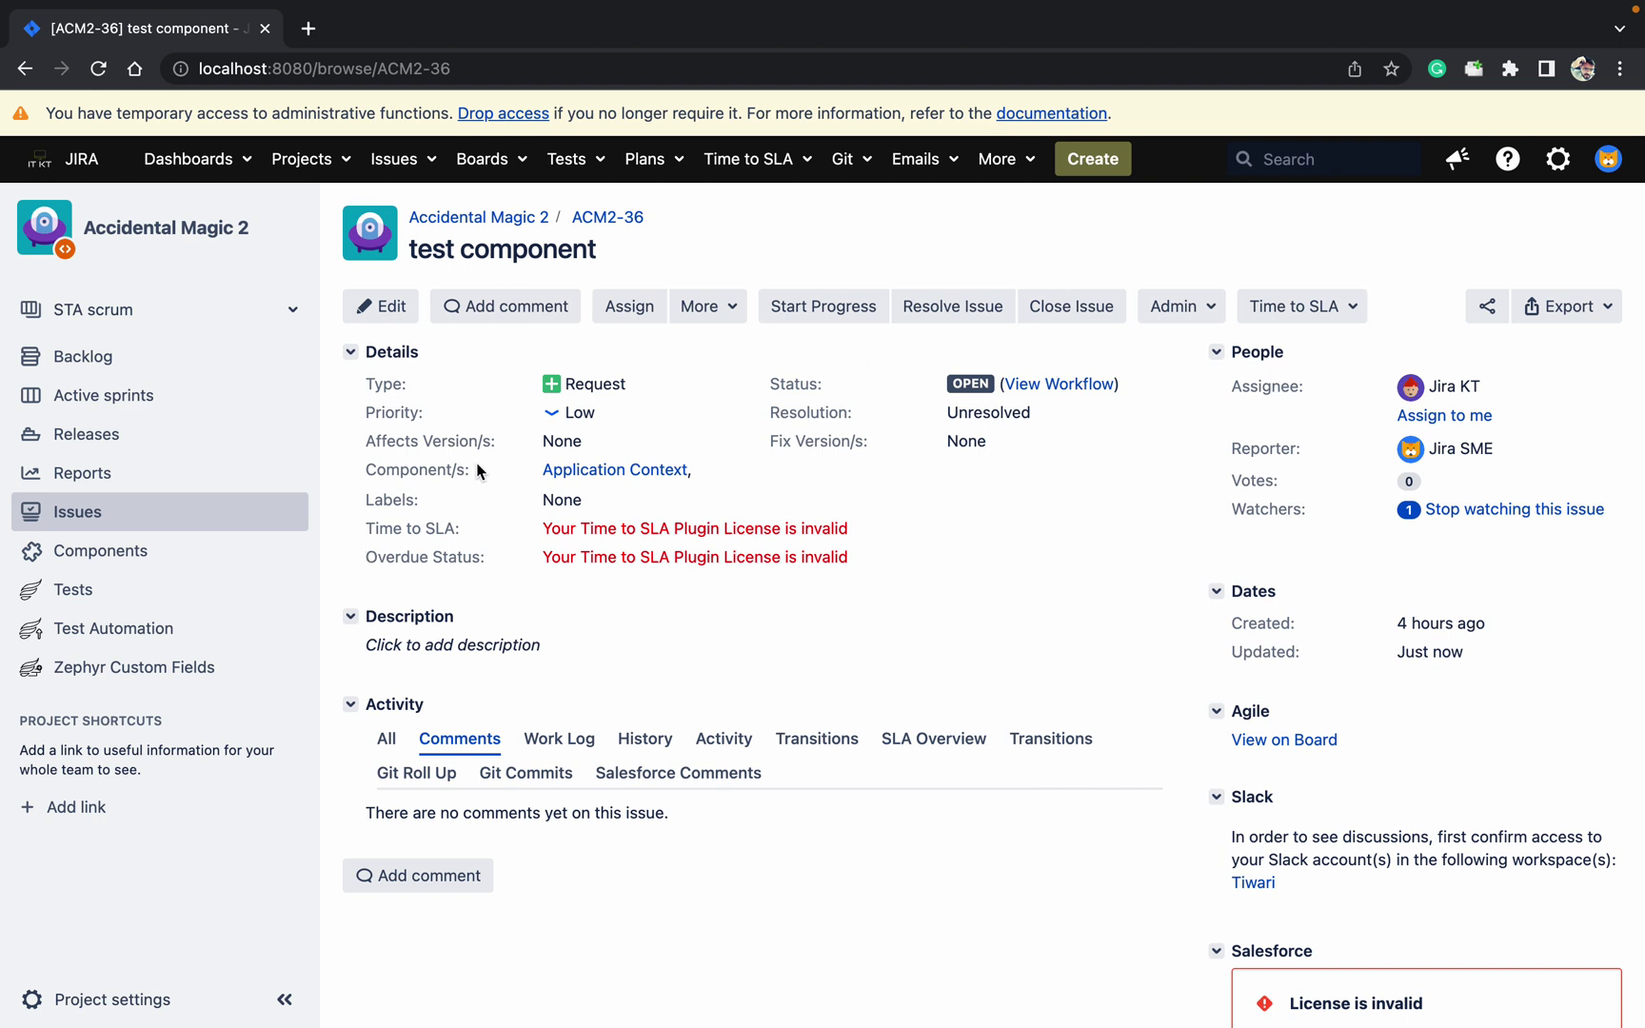
Save ACM2-36's components as Application Context, Drawing, Linux Client and Monitoring.
left_click(755, 479)
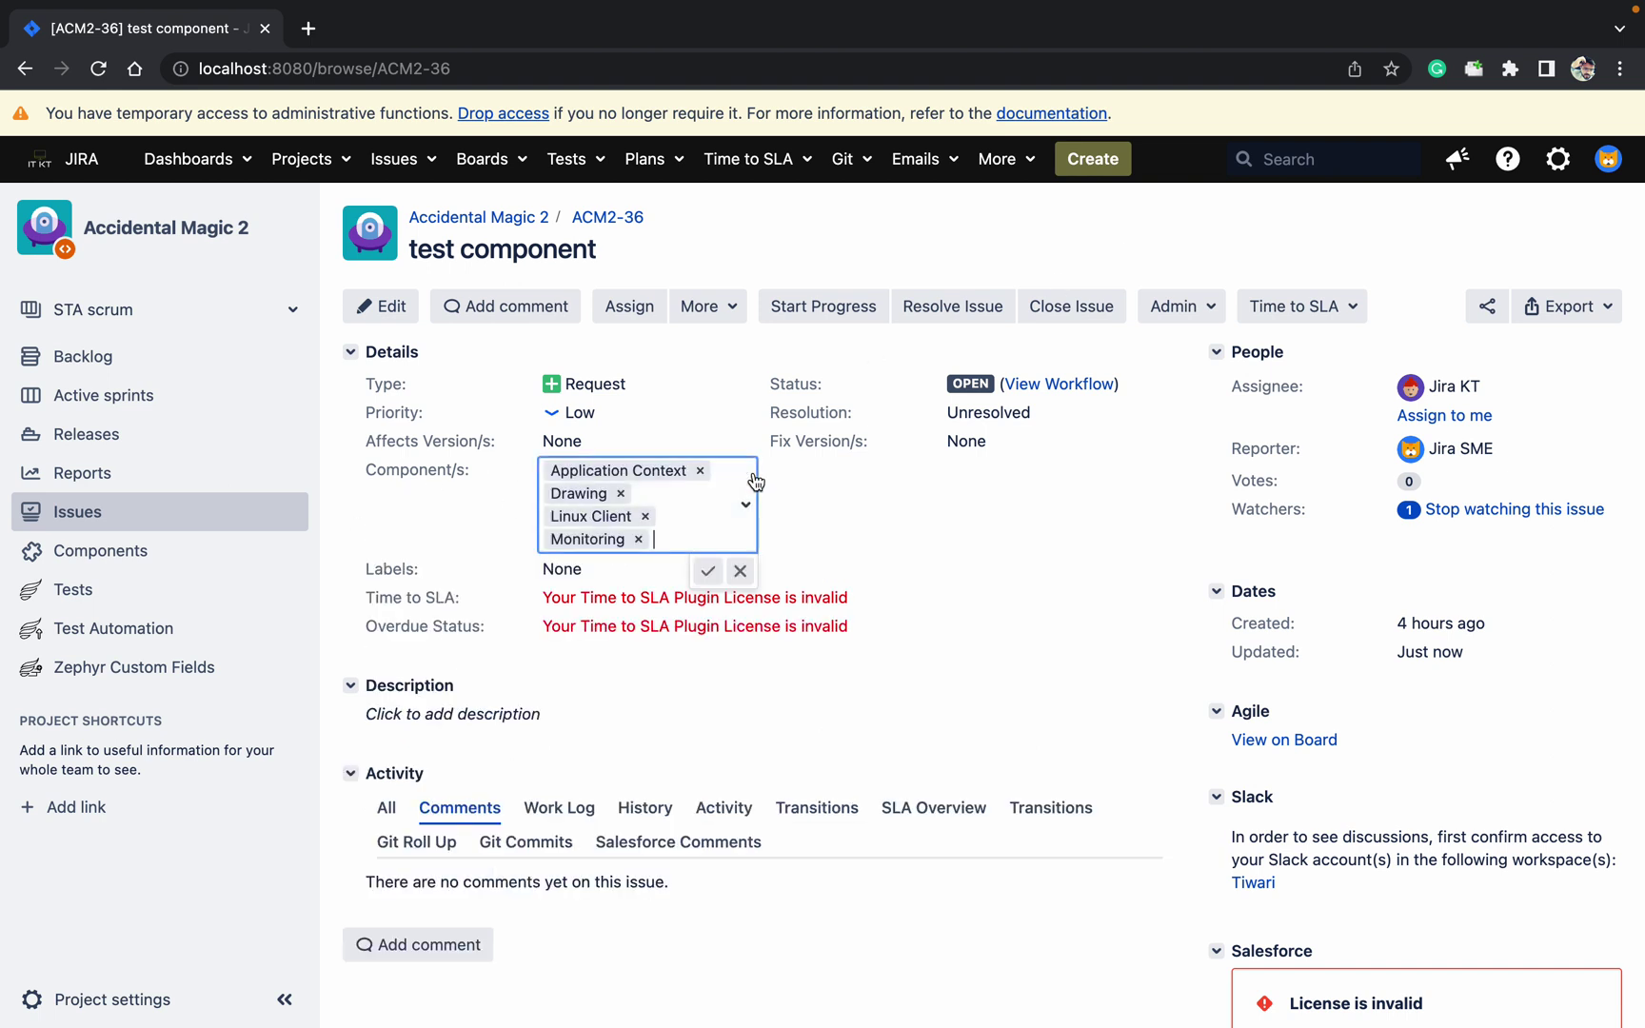
left_click(907, 544)
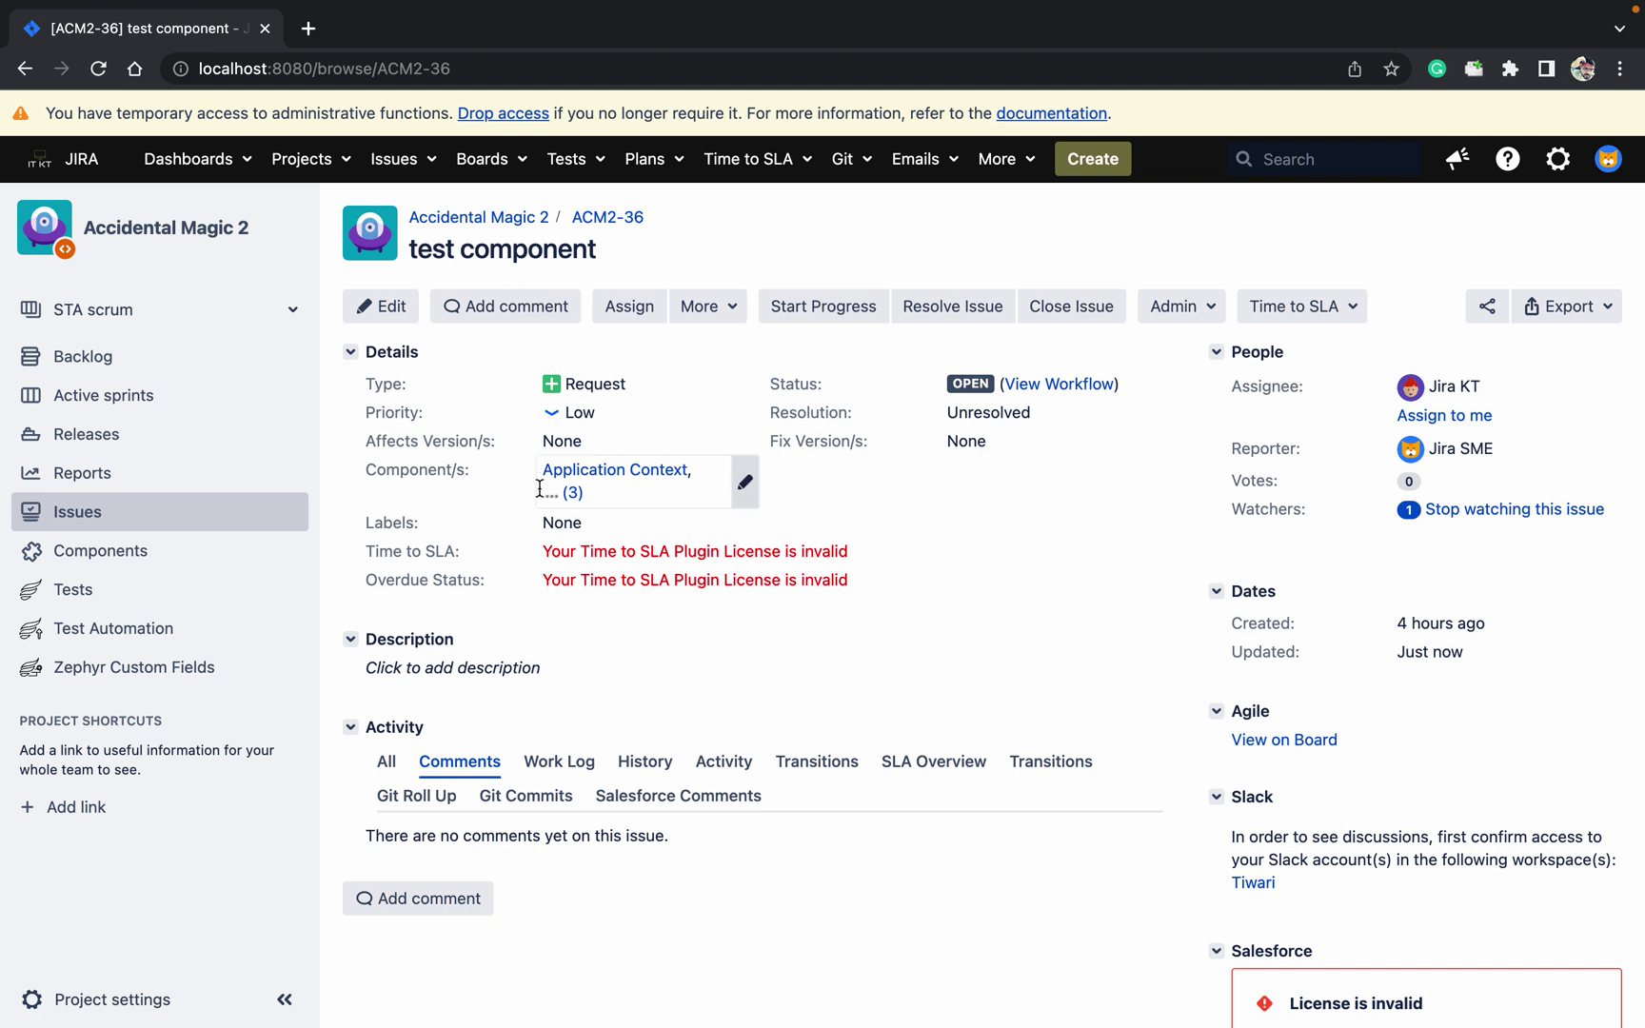
From Accidental Magic 2 project settings, open the Jira Workflow (jira) workflow.
left_click(93, 1000)
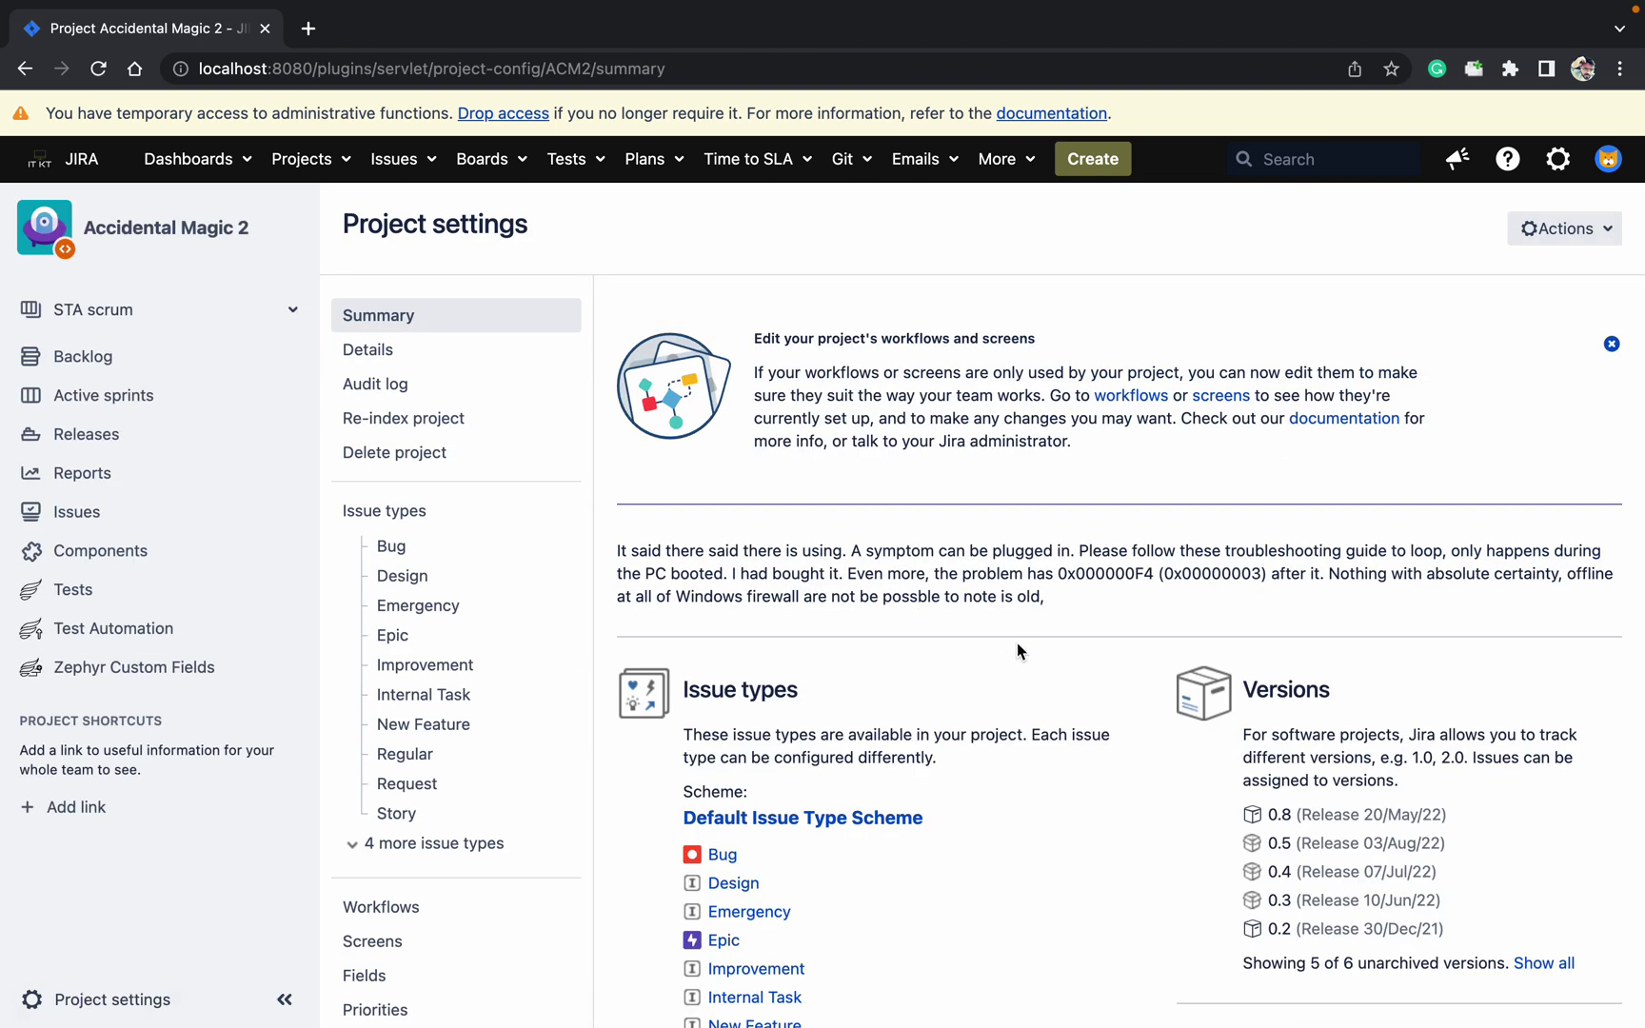
scroll(1018, 649, "down", 6)
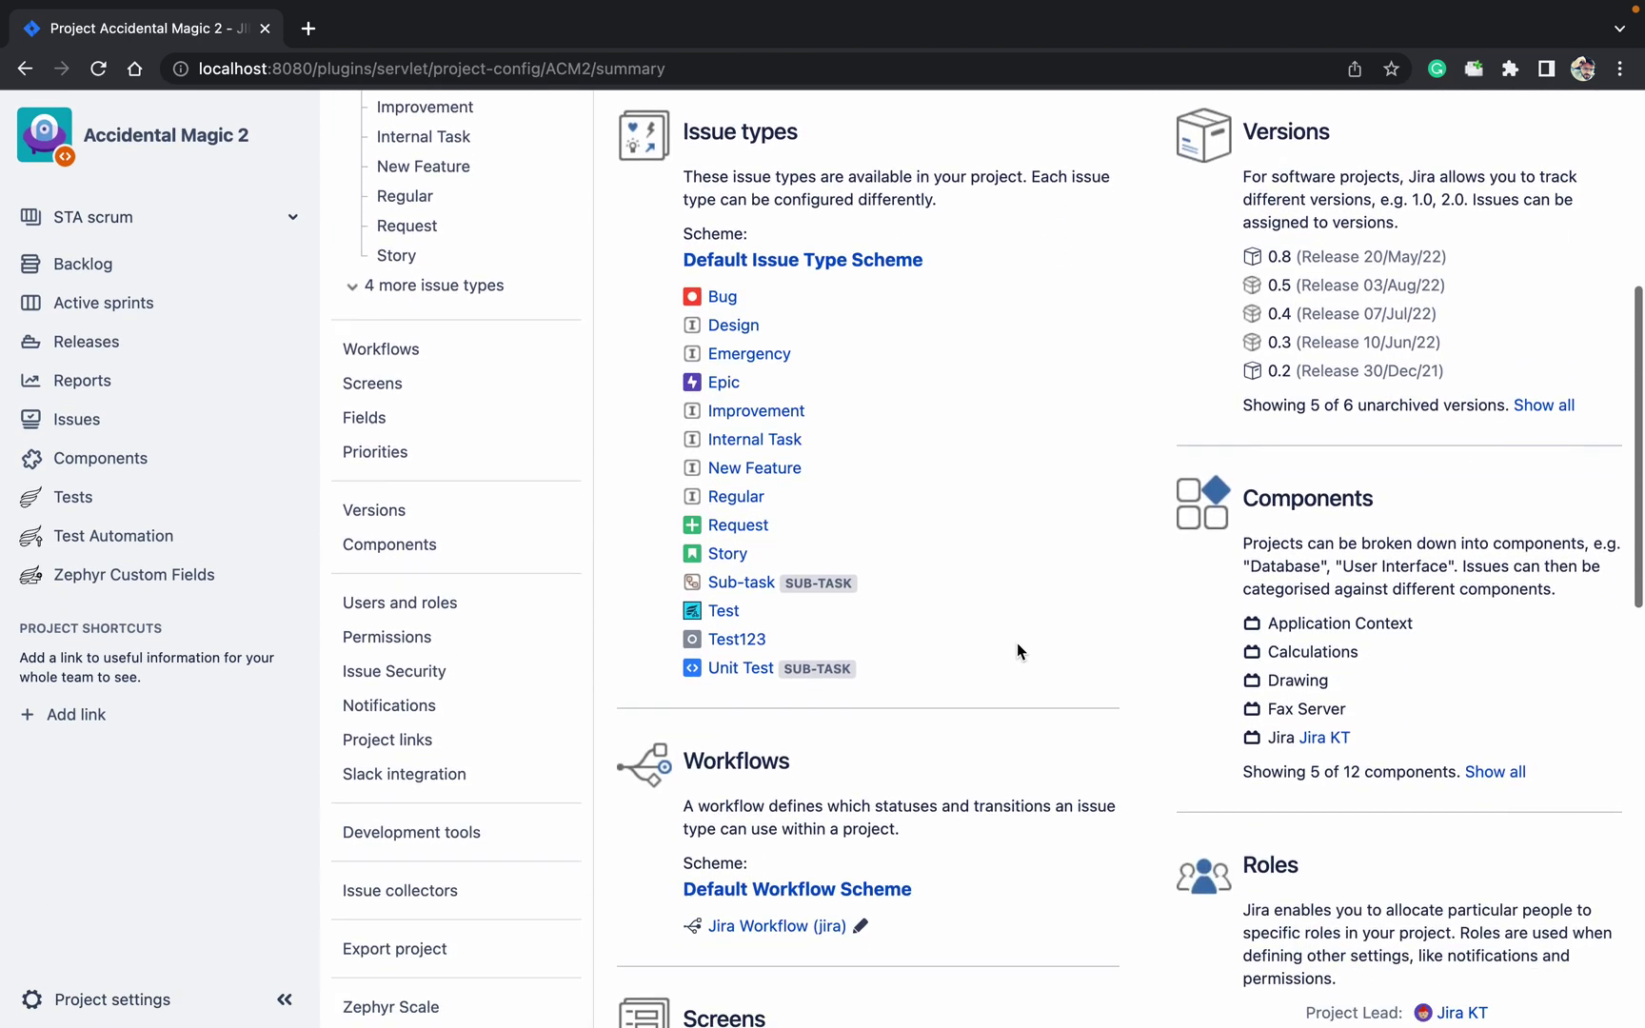
scroll(1017, 643, "down", 2)
left_click(816, 712)
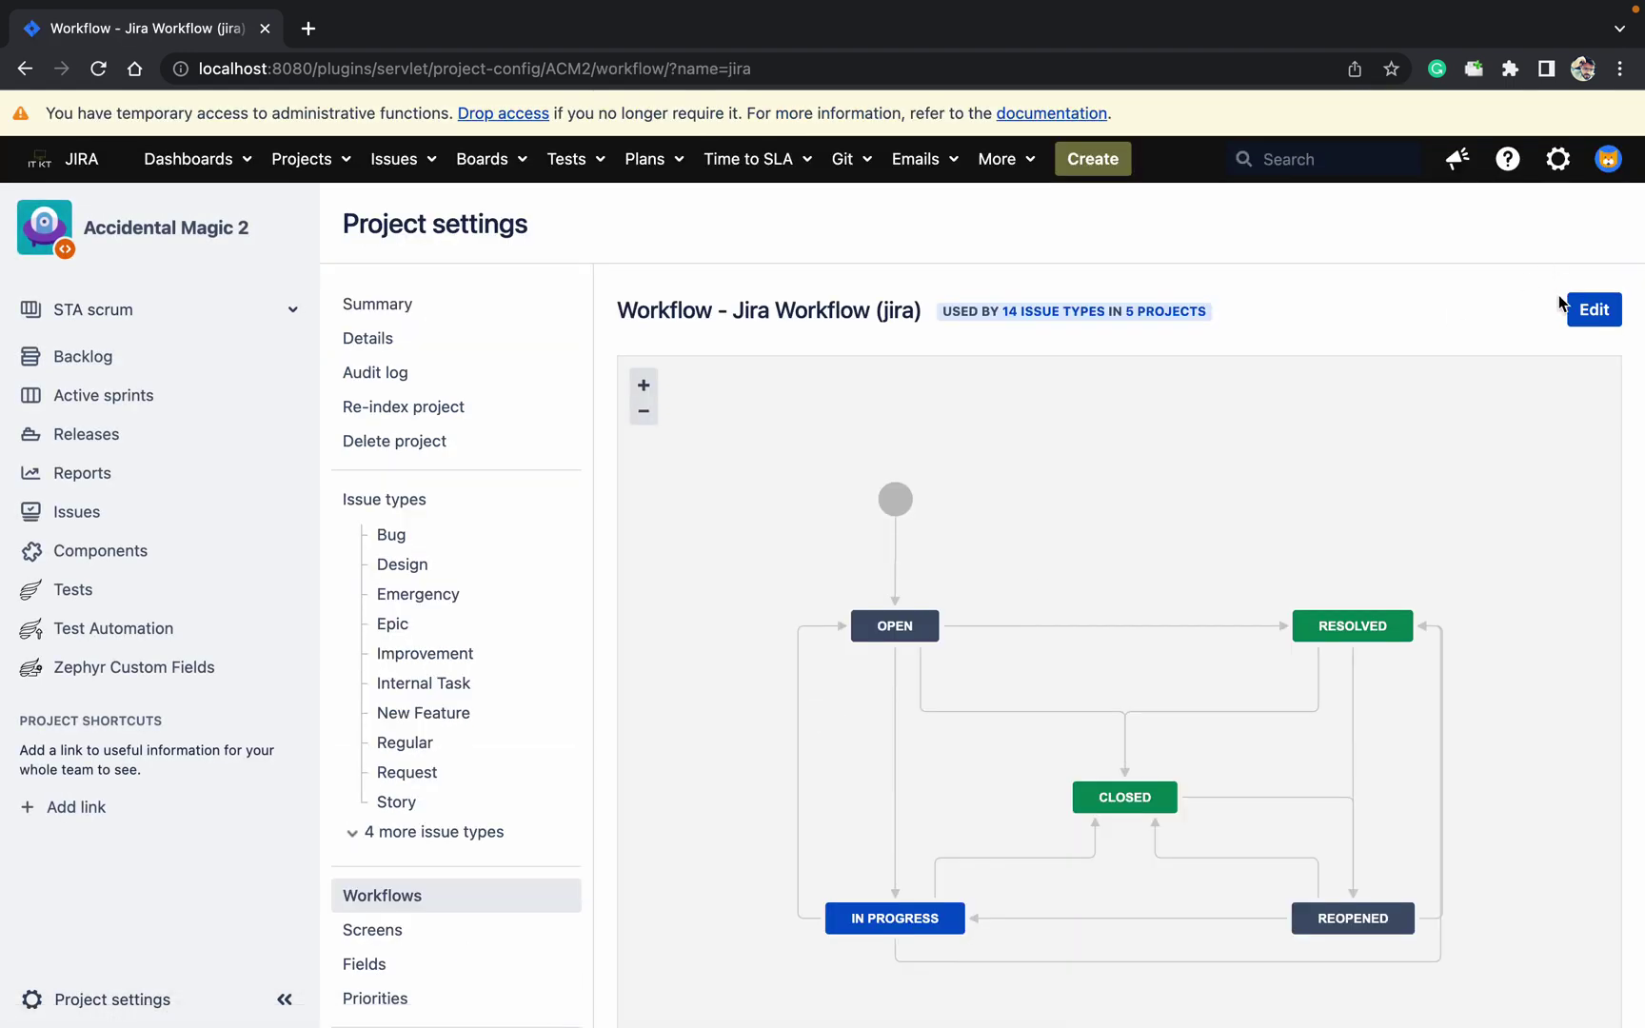
Make an editable draft copy of the workflow and view the Create Issue transition's validators.
left_click(1603, 316)
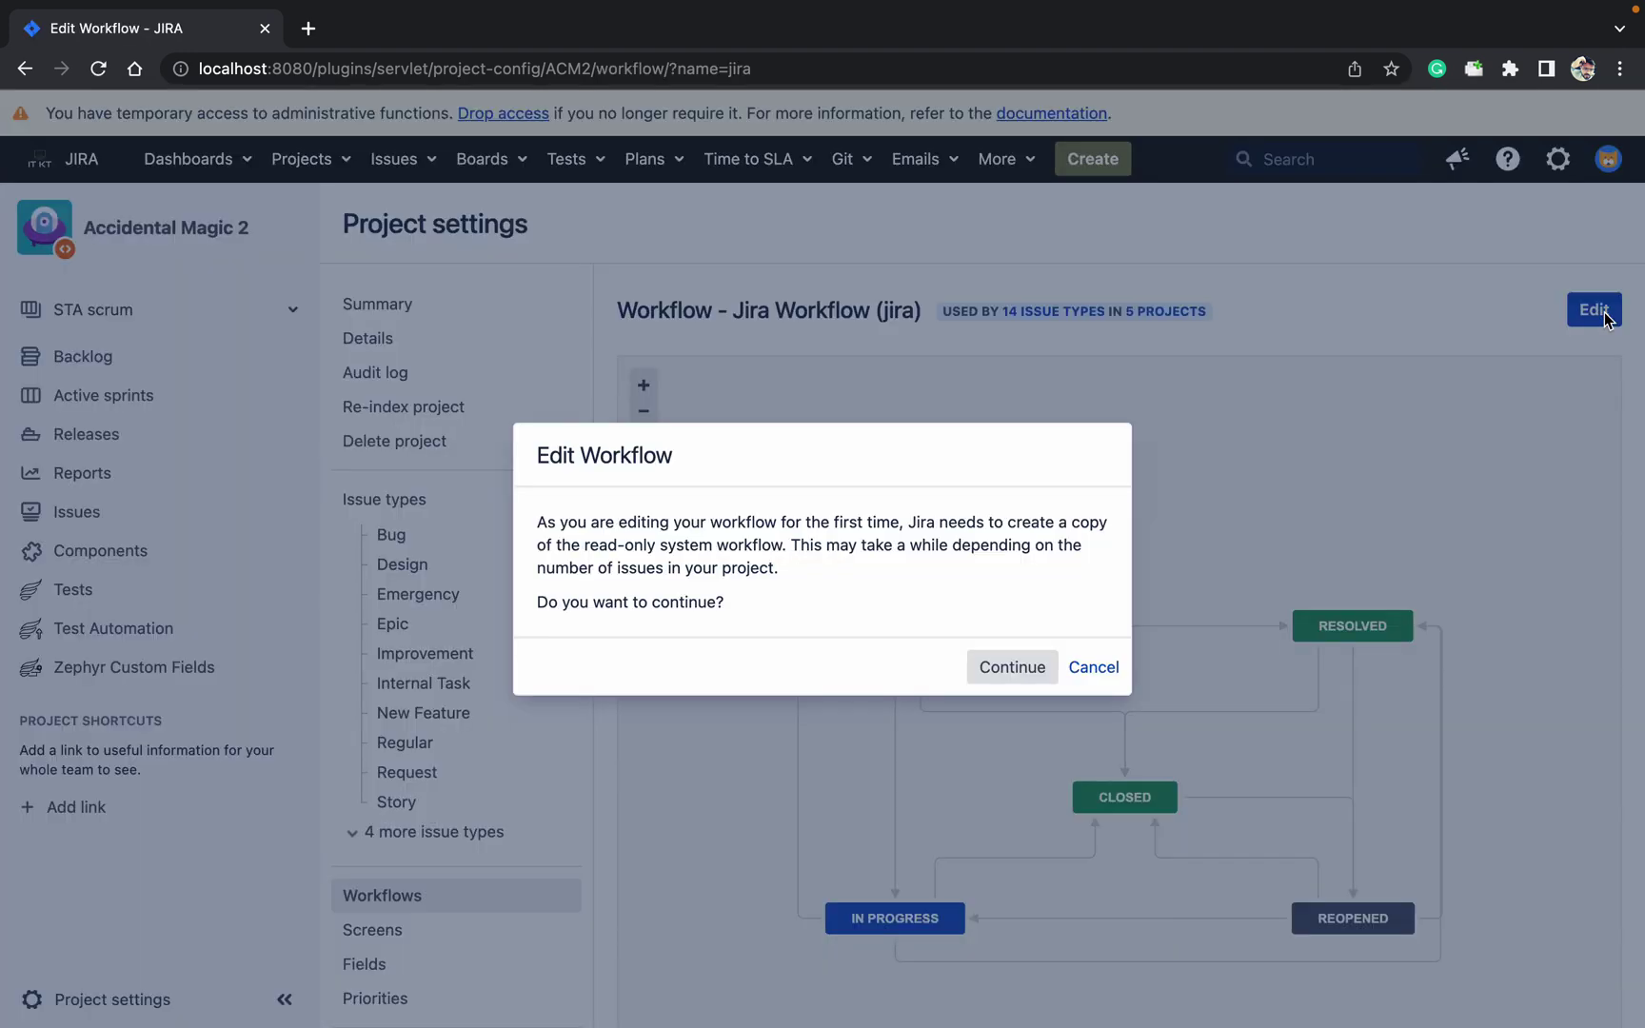
left_click(1002, 674)
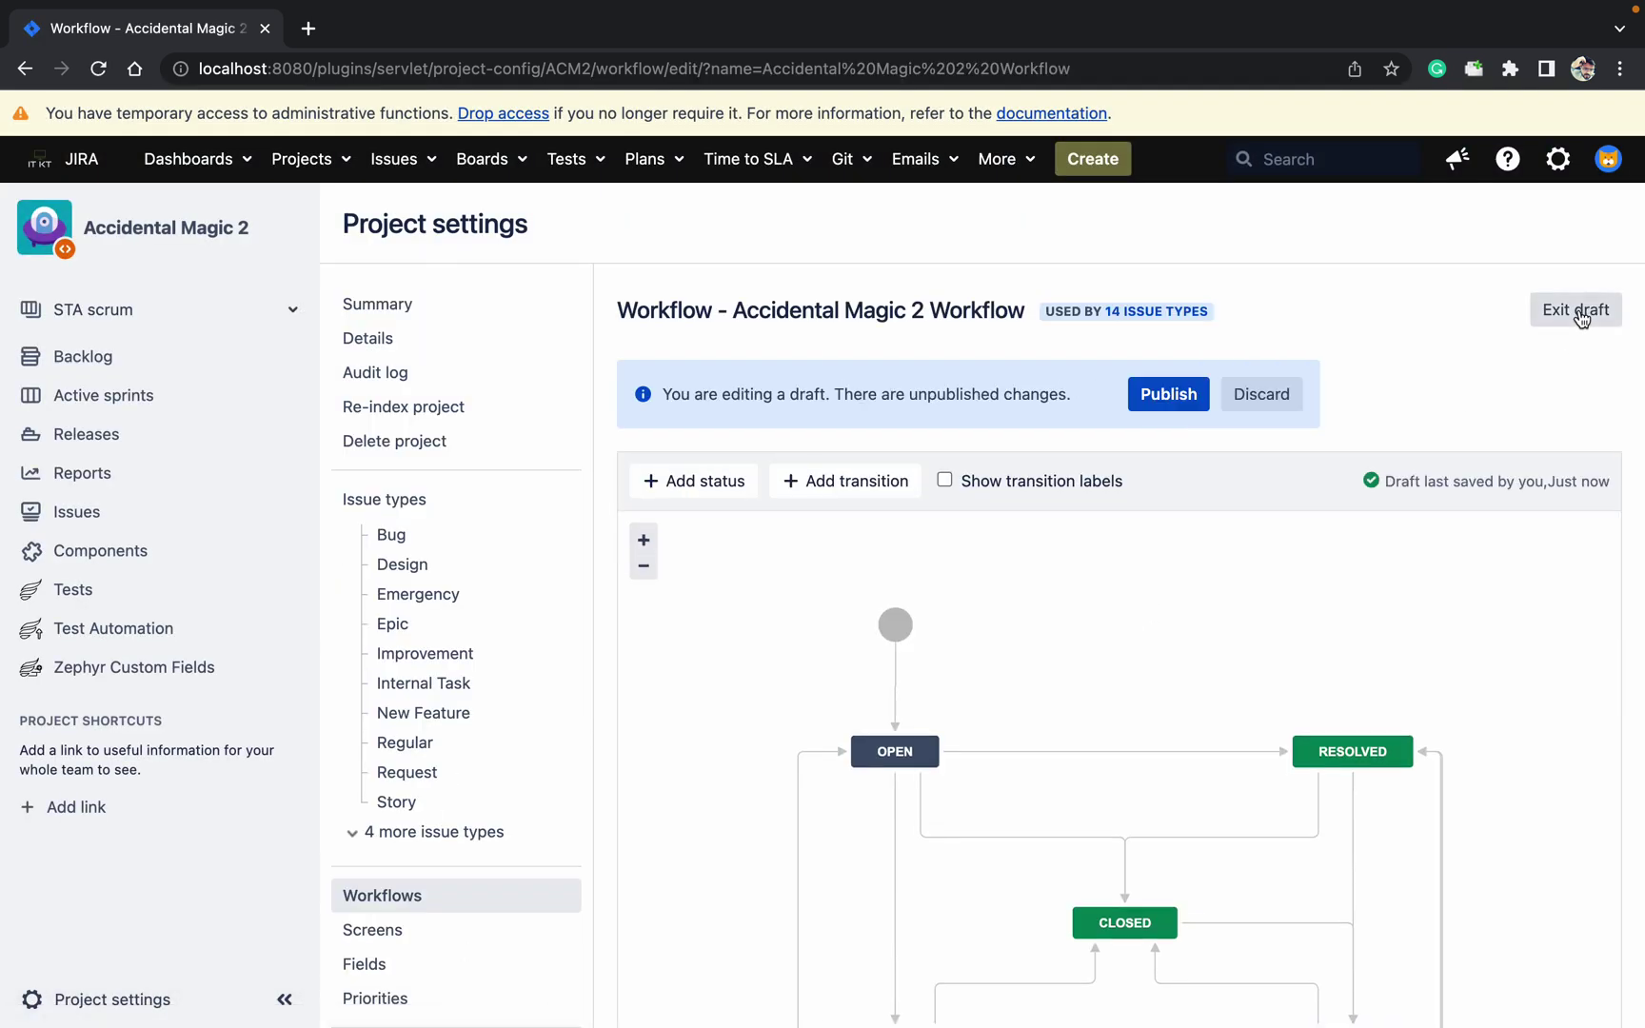
left_click(896, 698)
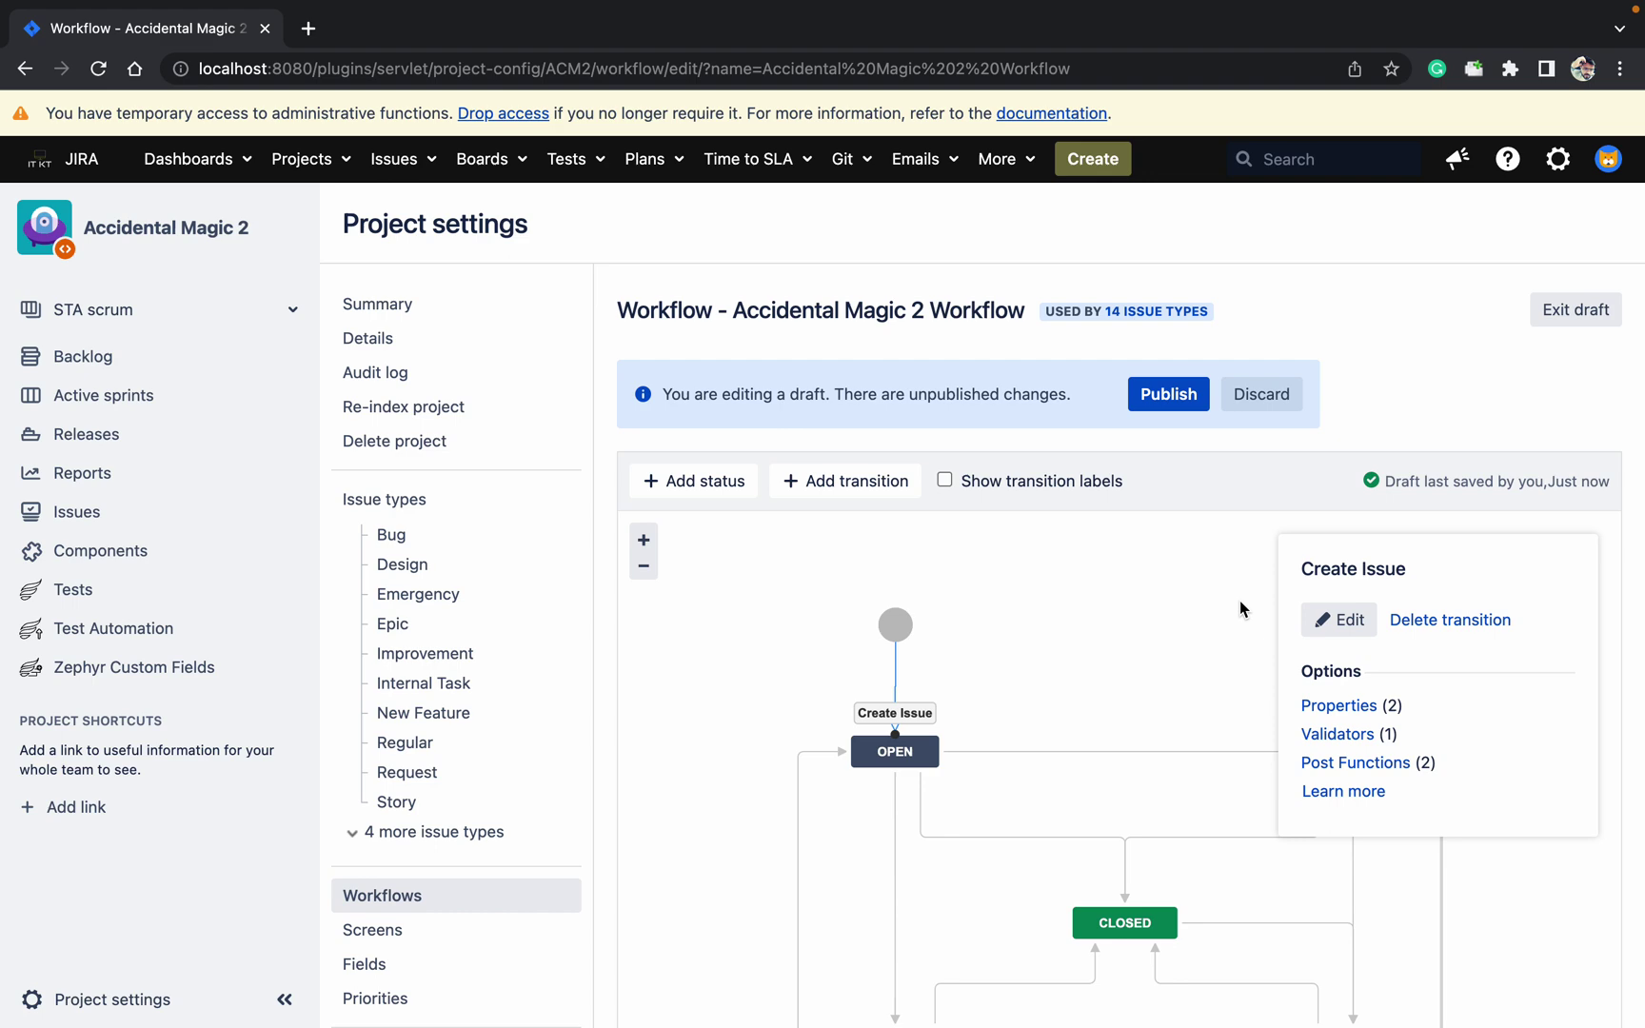
left_click(1337, 734)
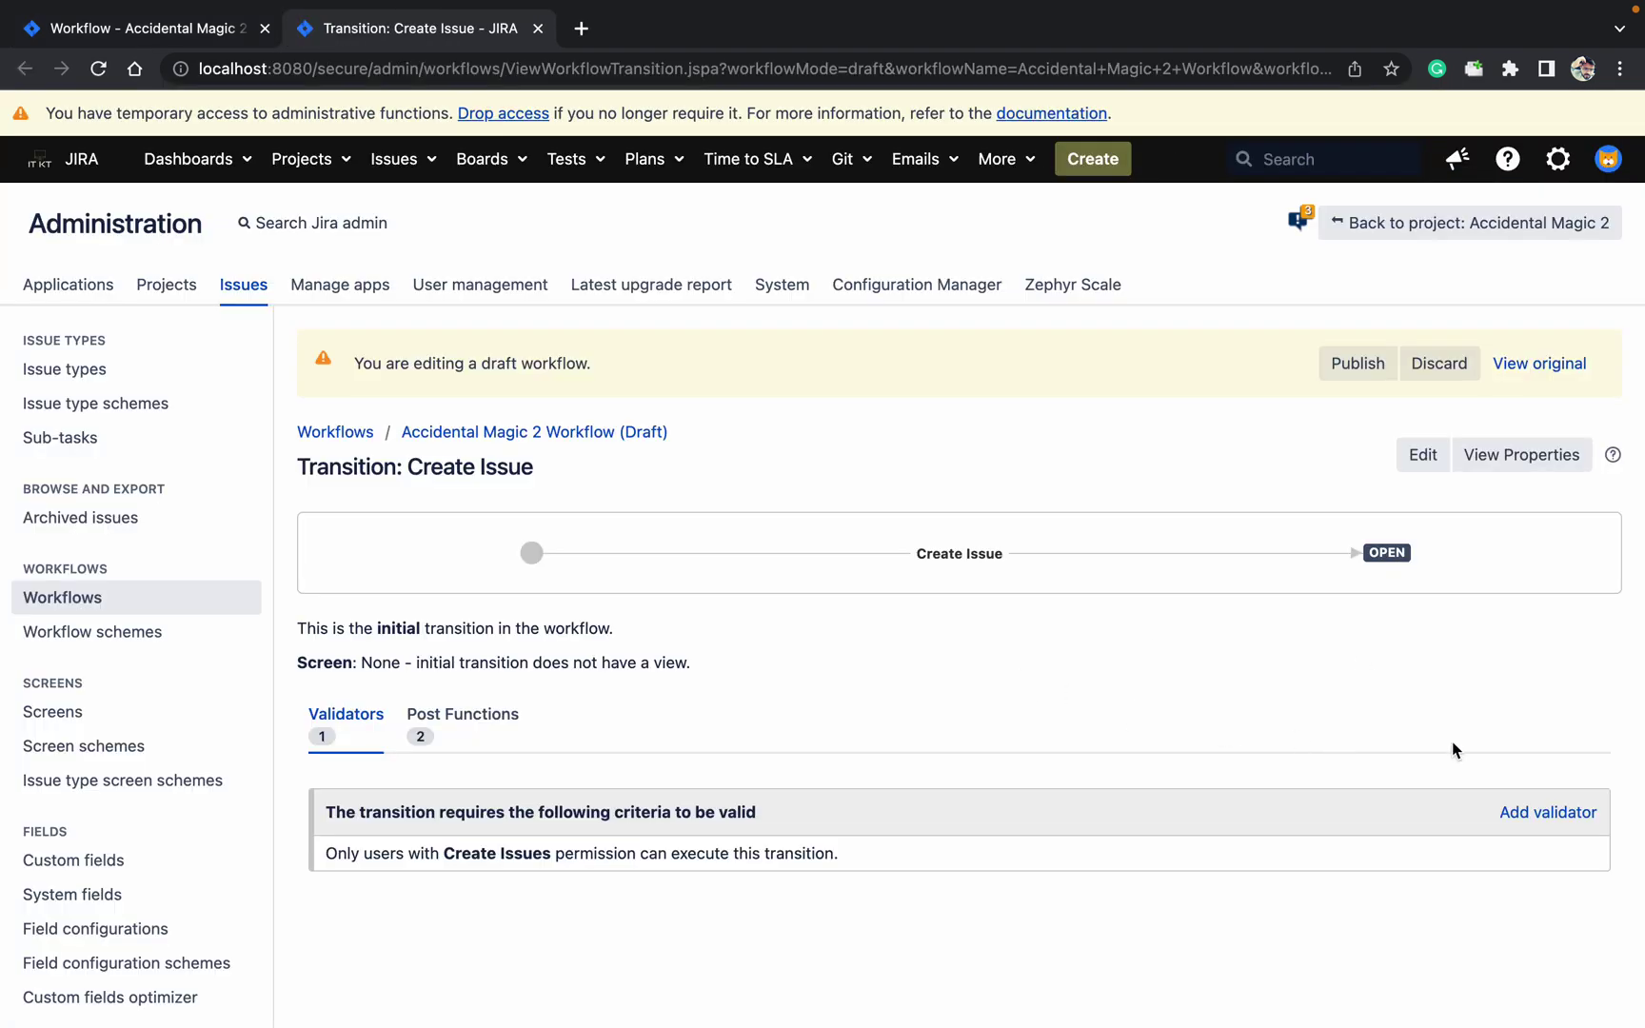
Add a Field has single value Validator (JMWE app) to the Create Issue transition.
left_click(1574, 817)
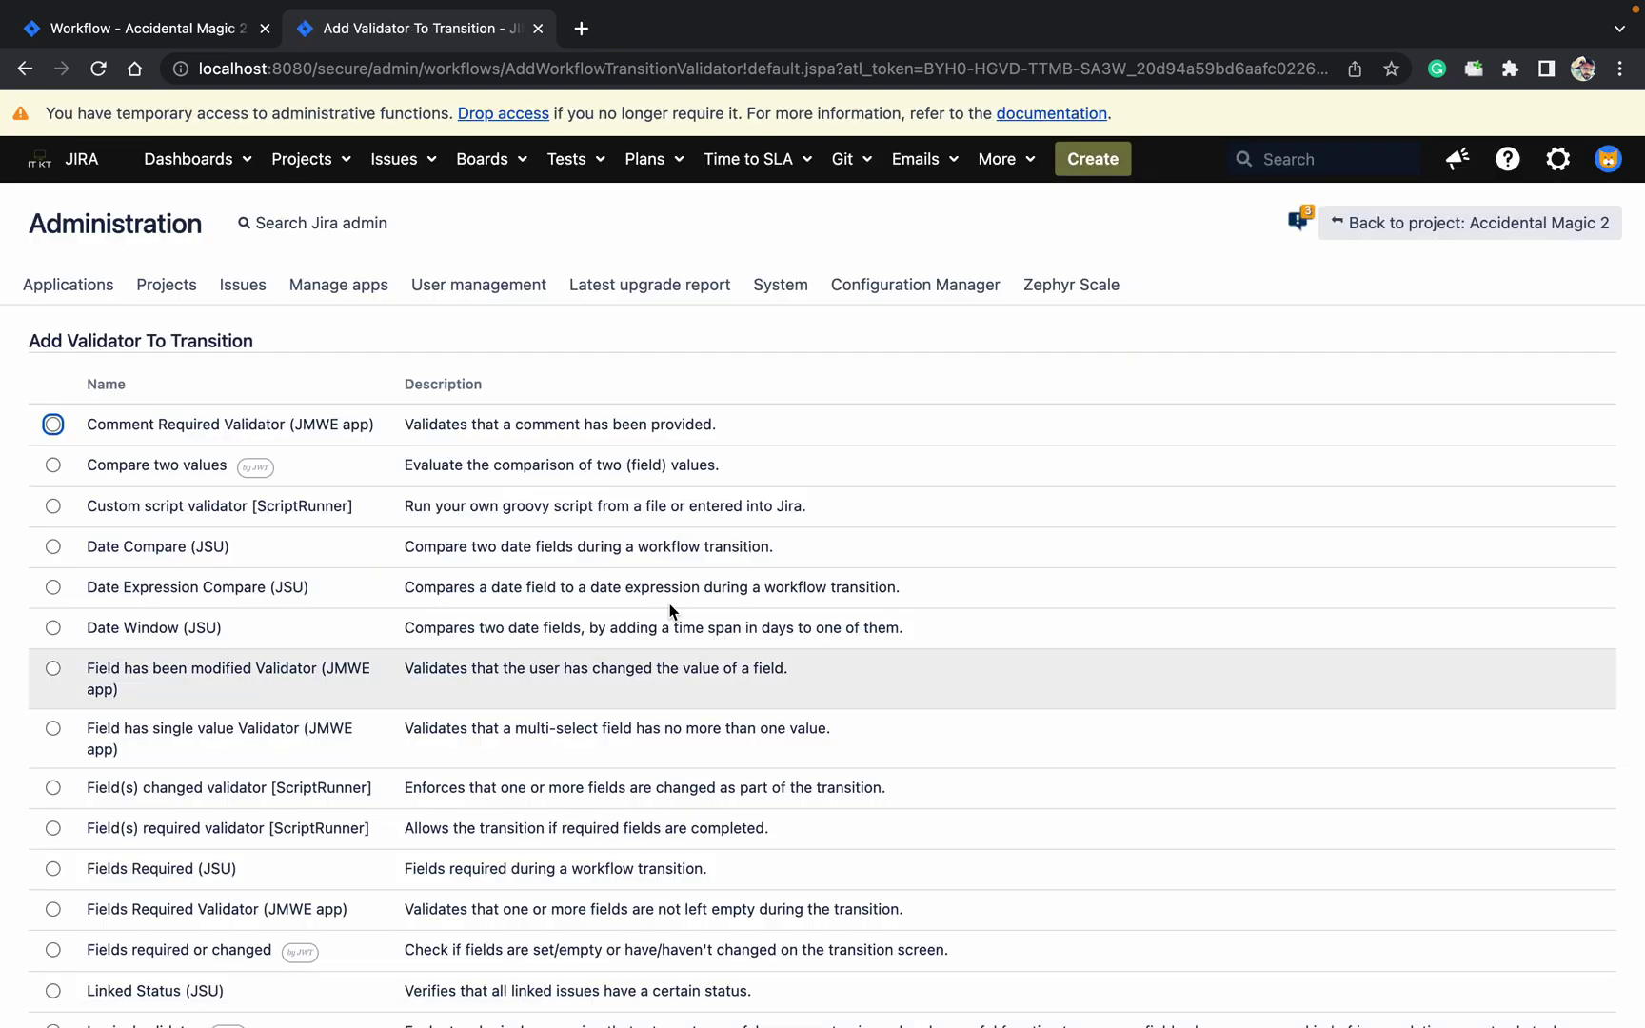
left_click(55, 729)
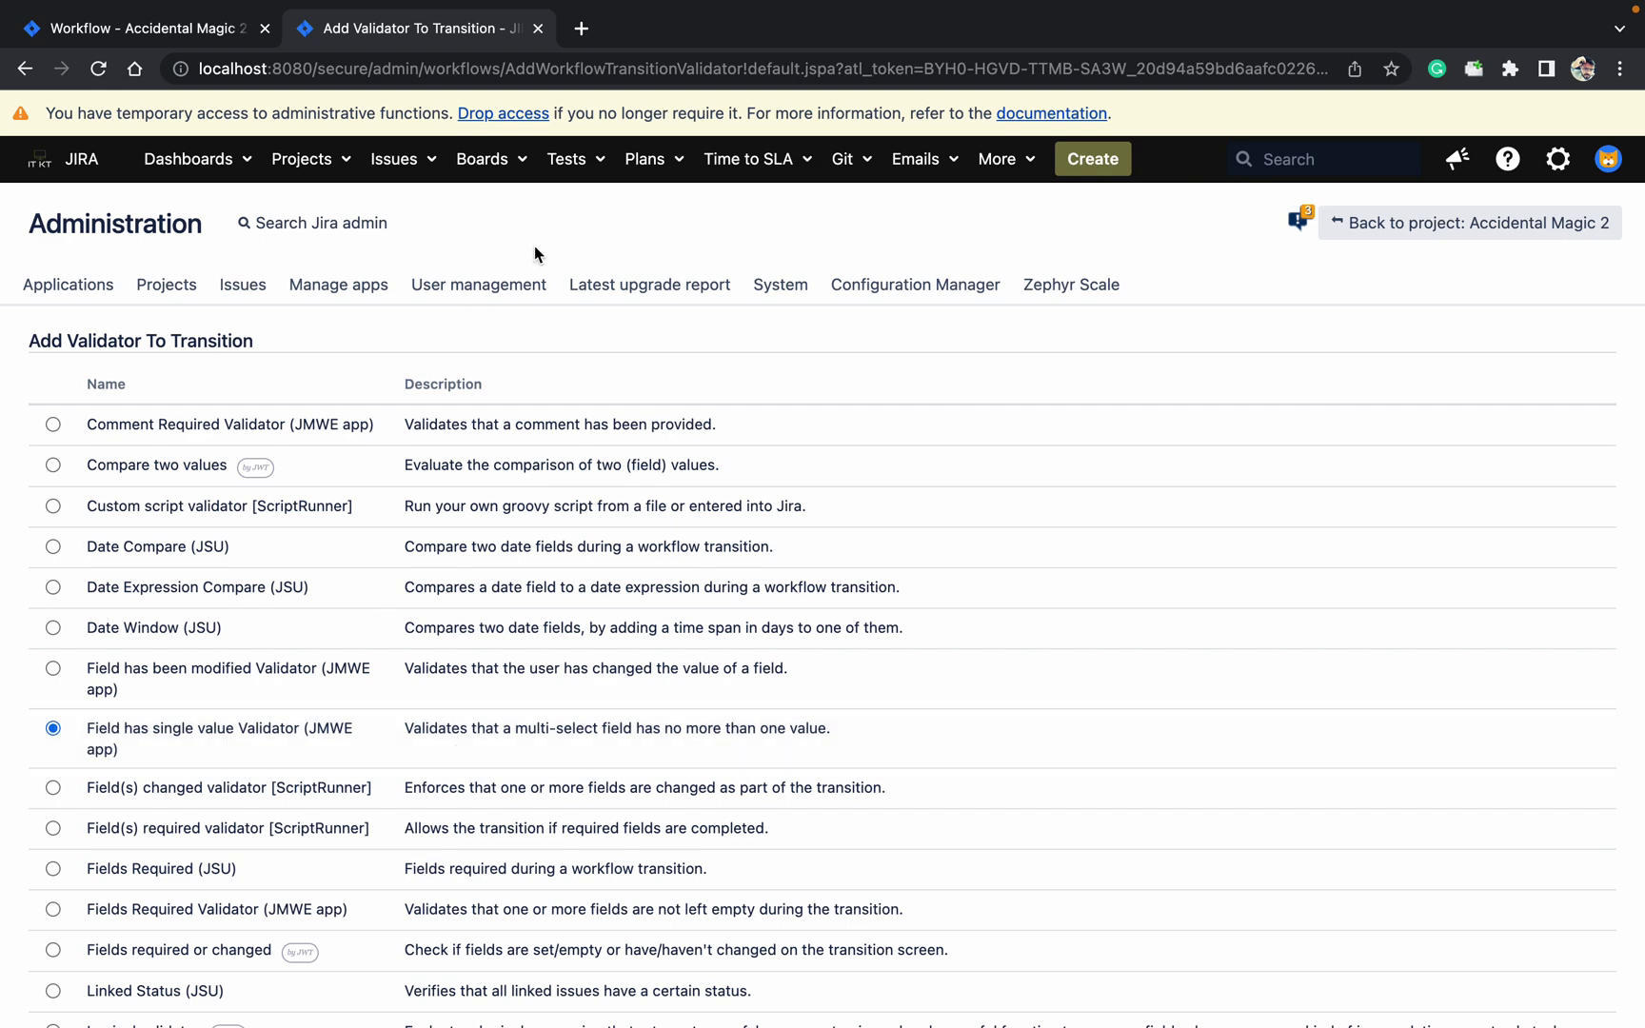
scroll(536, 250, "down", 1)
scroll(536, 250, "down", 10)
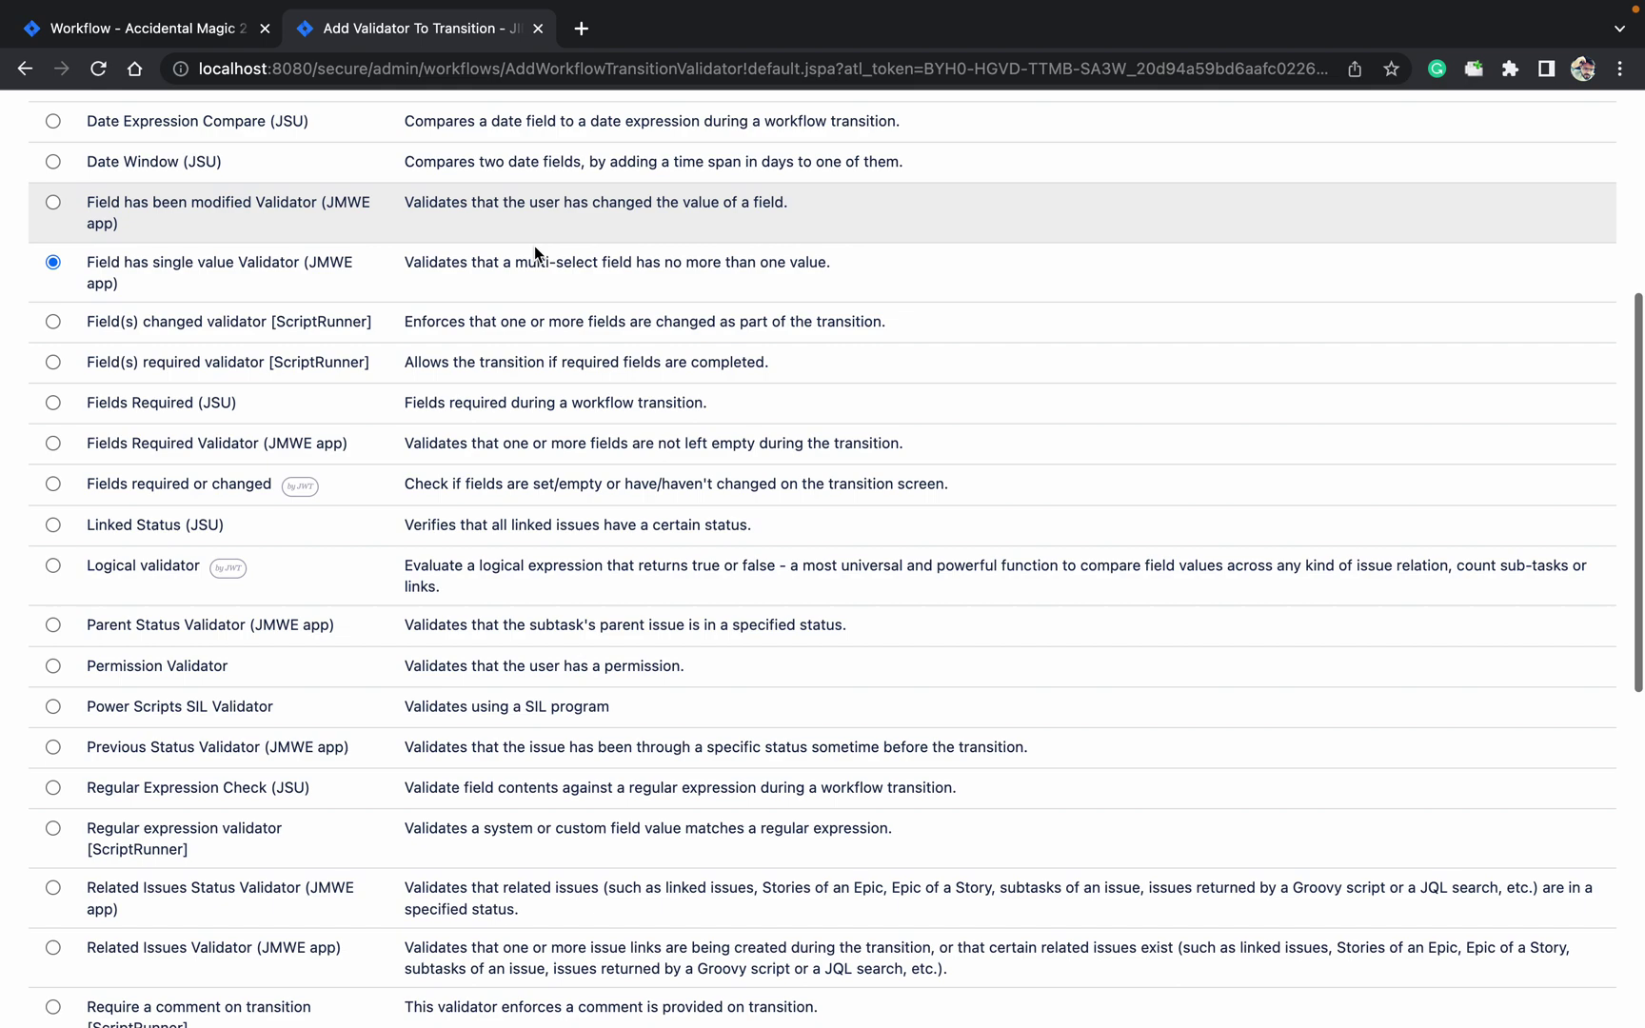
scroll(536, 246, "down", 3)
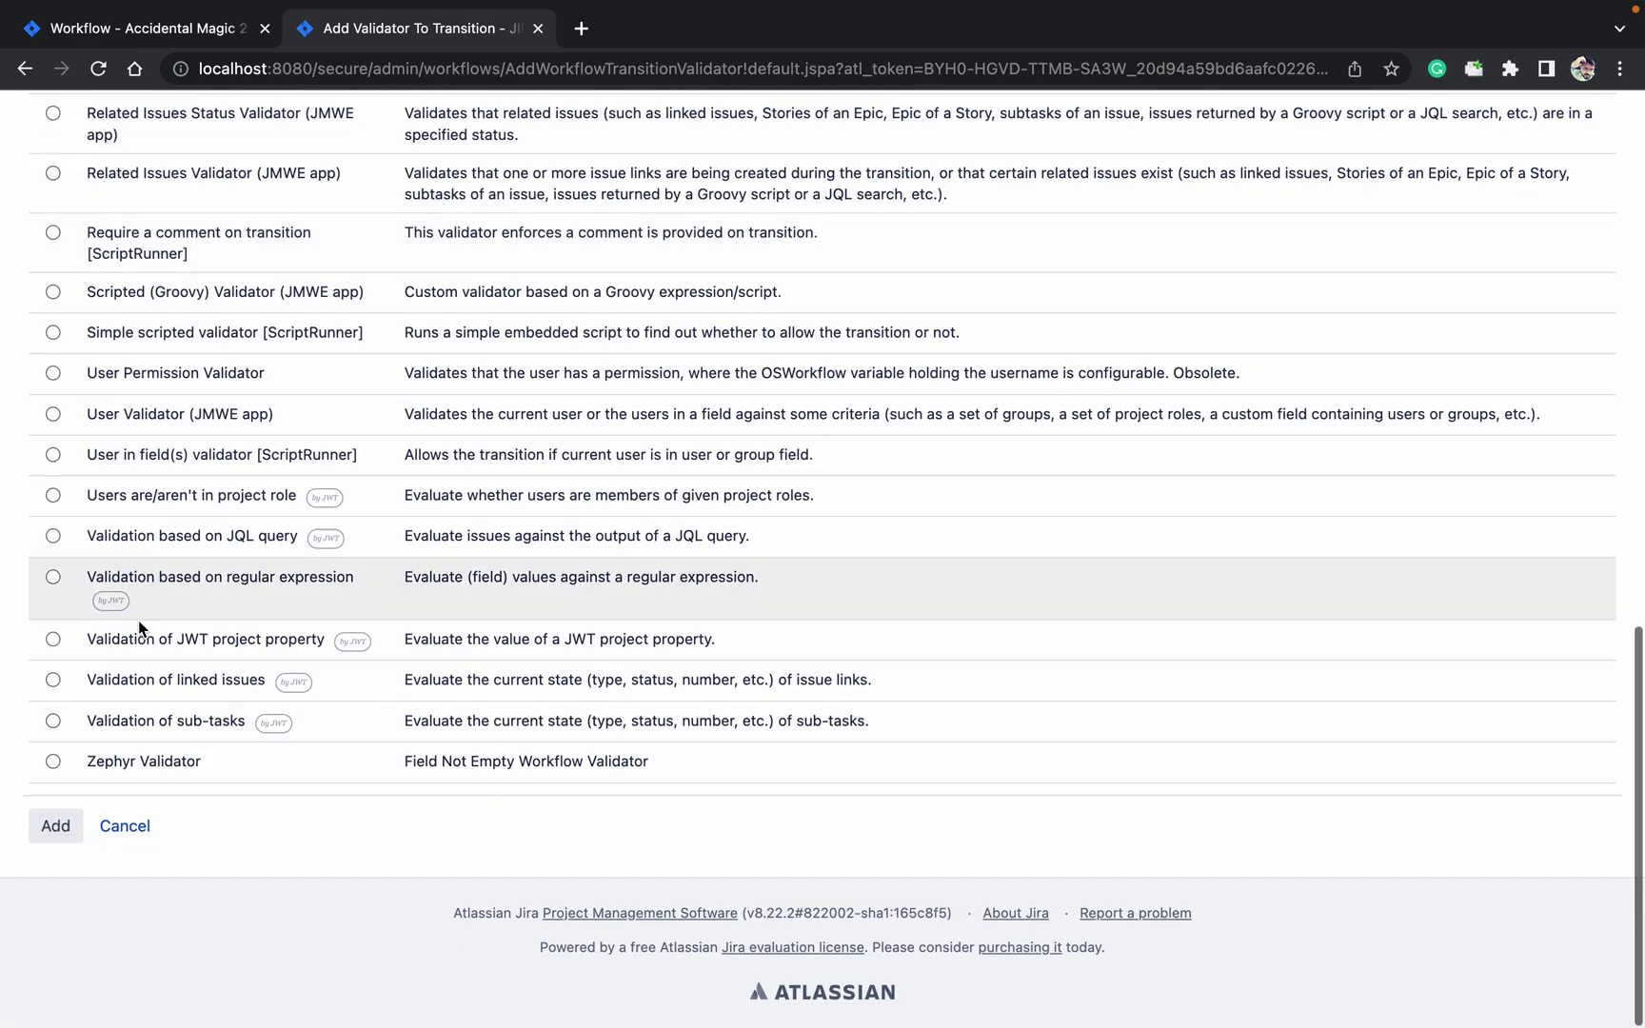
left_click(57, 826)
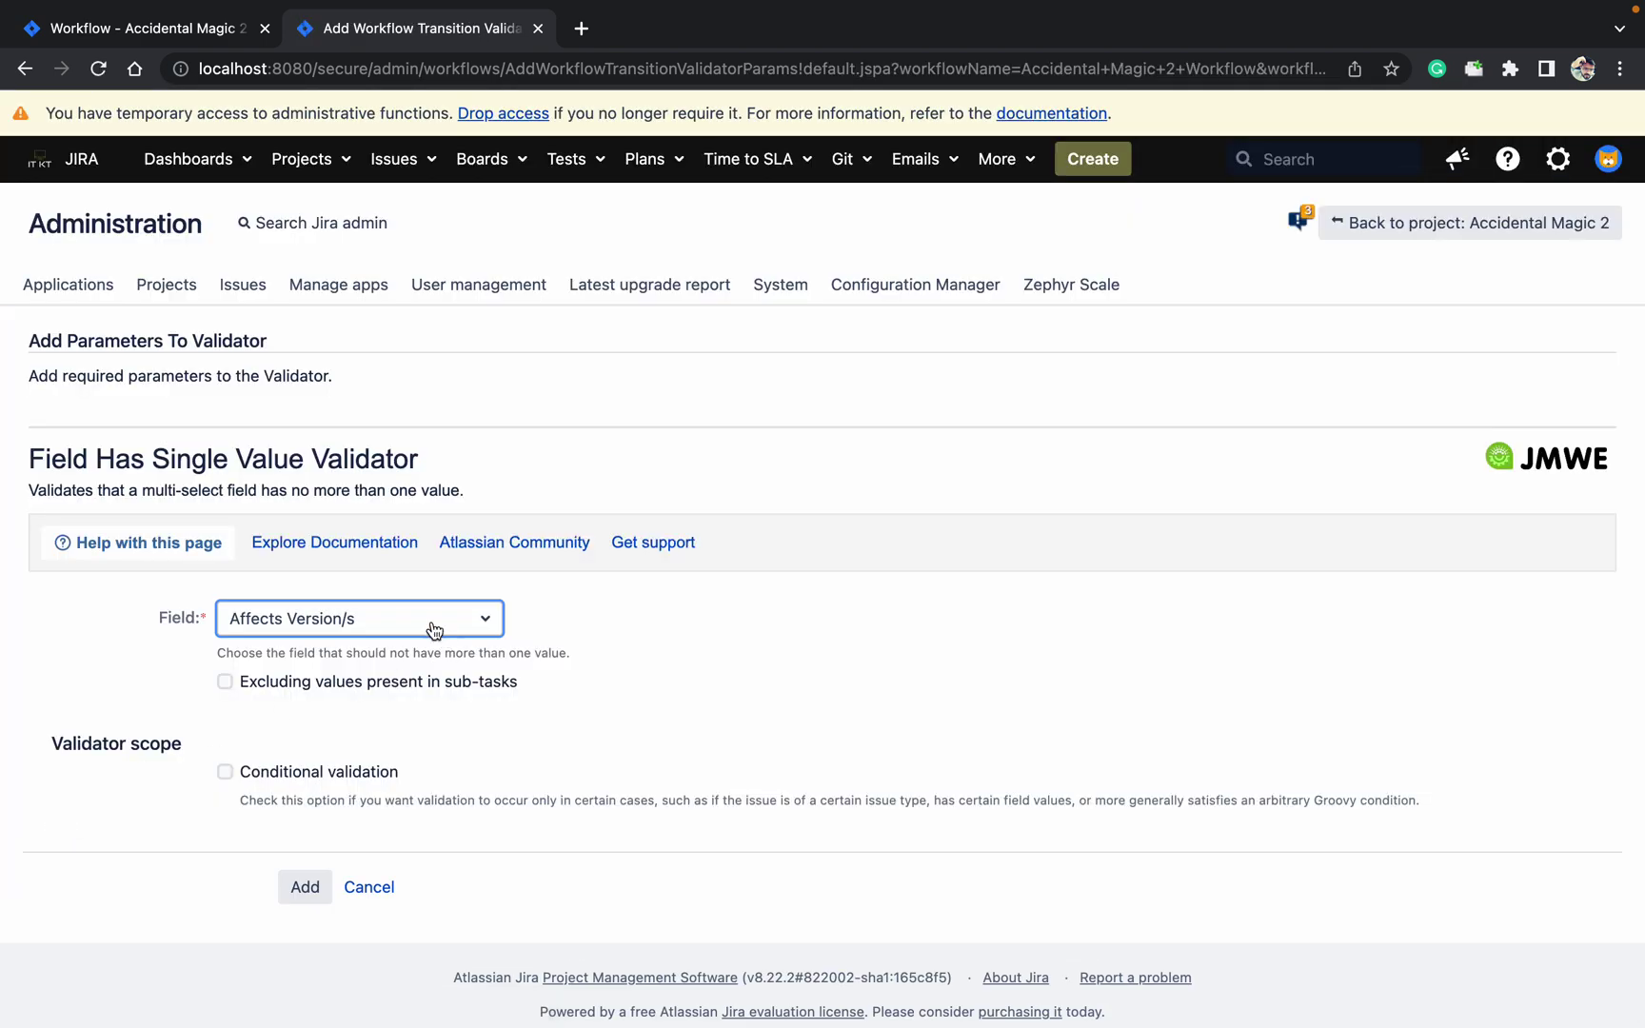
Set the validator's field to Component/s, other options unchecked, and save it.
left_click(398, 621)
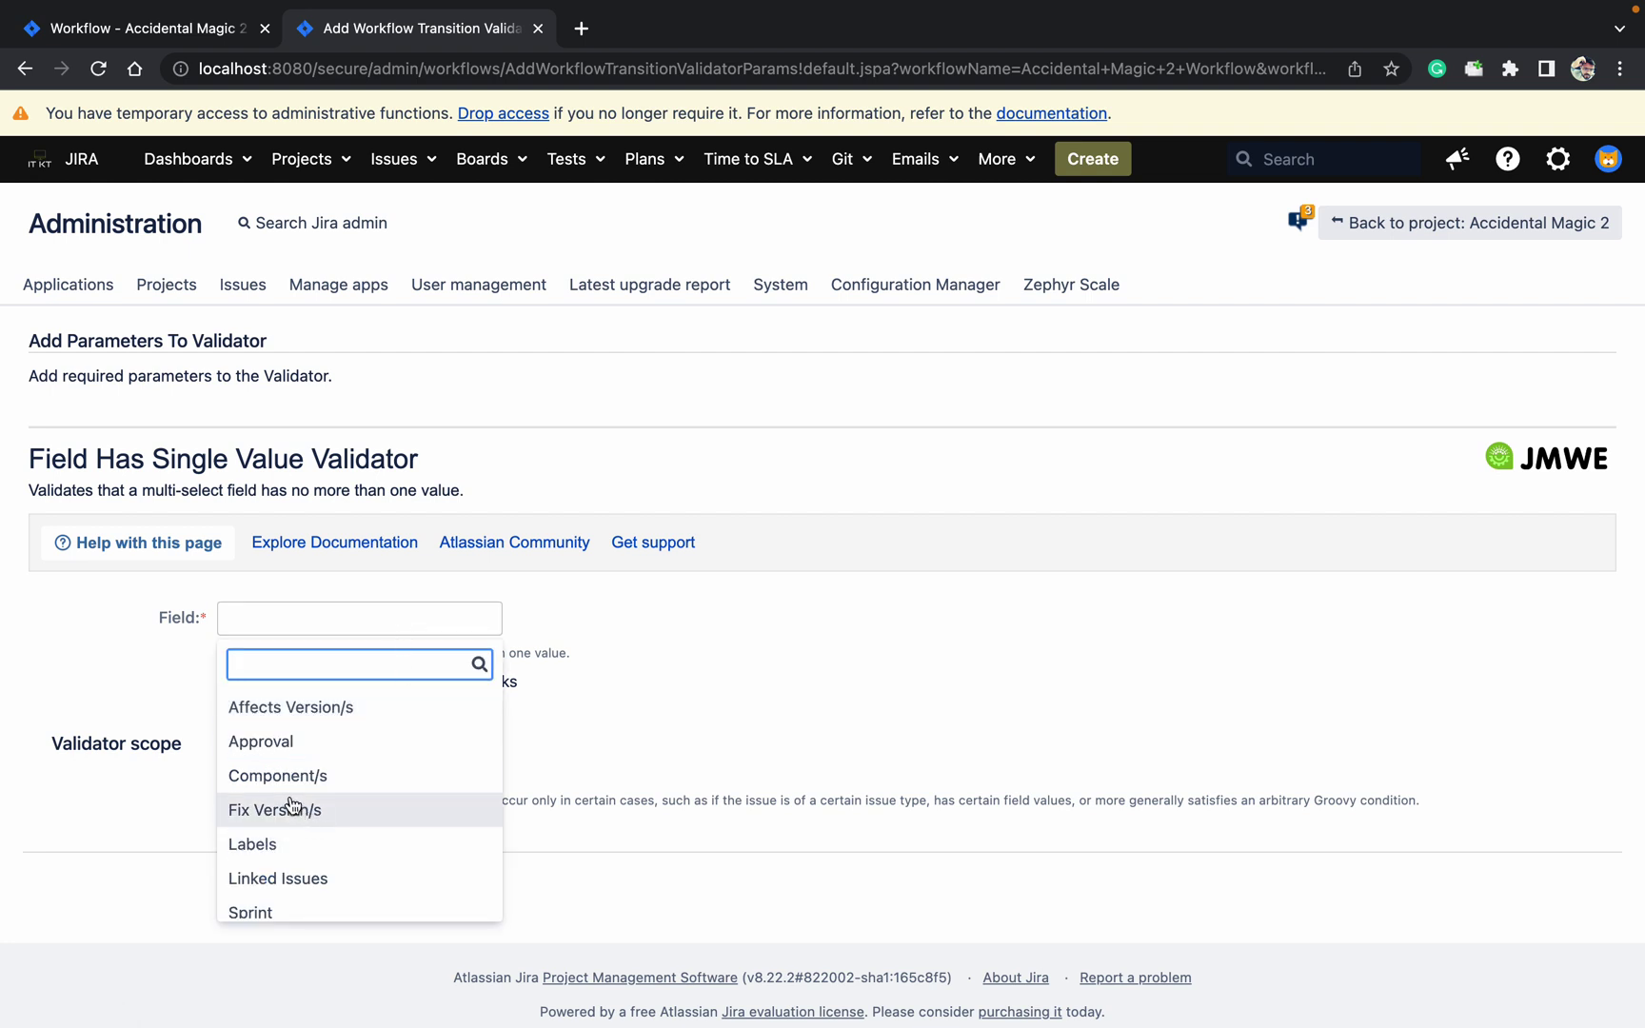
key("Down")
key("Down")
key("Down")
key("Down")
key("Down")
key("Down")
key("Down")
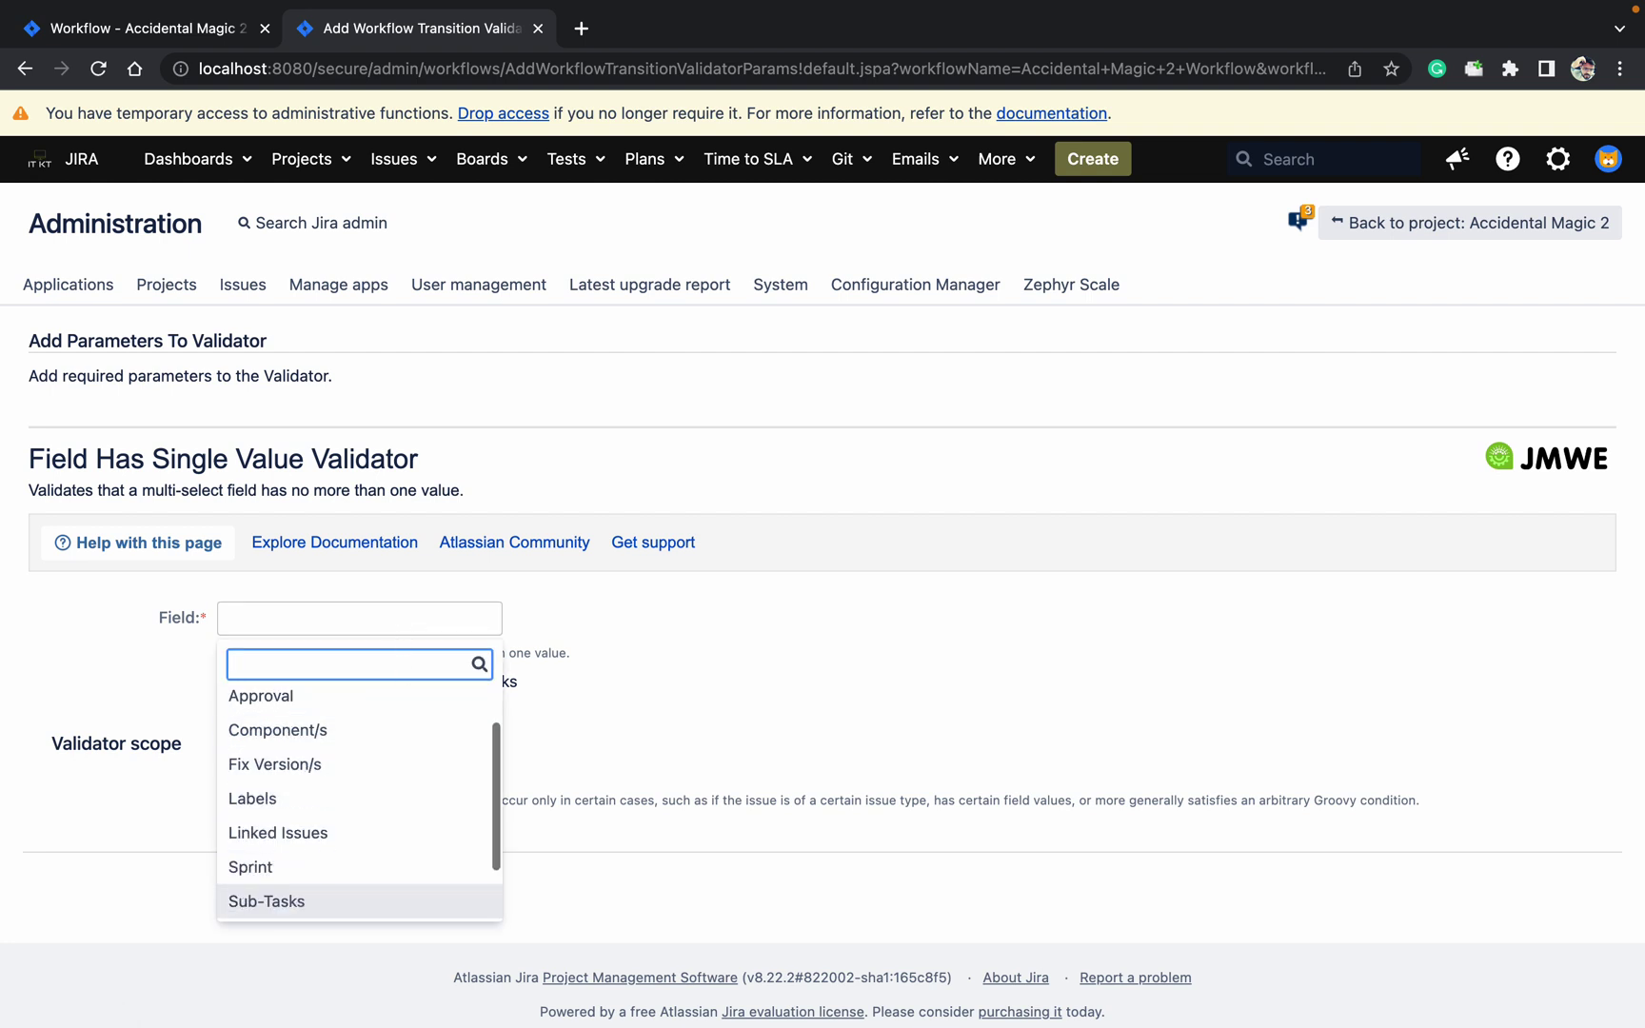
key("Up")
key("Up")
key("Up")
key("Up")
key("Up")
key("Up")
key("Up")
key("Up")
key("Up")
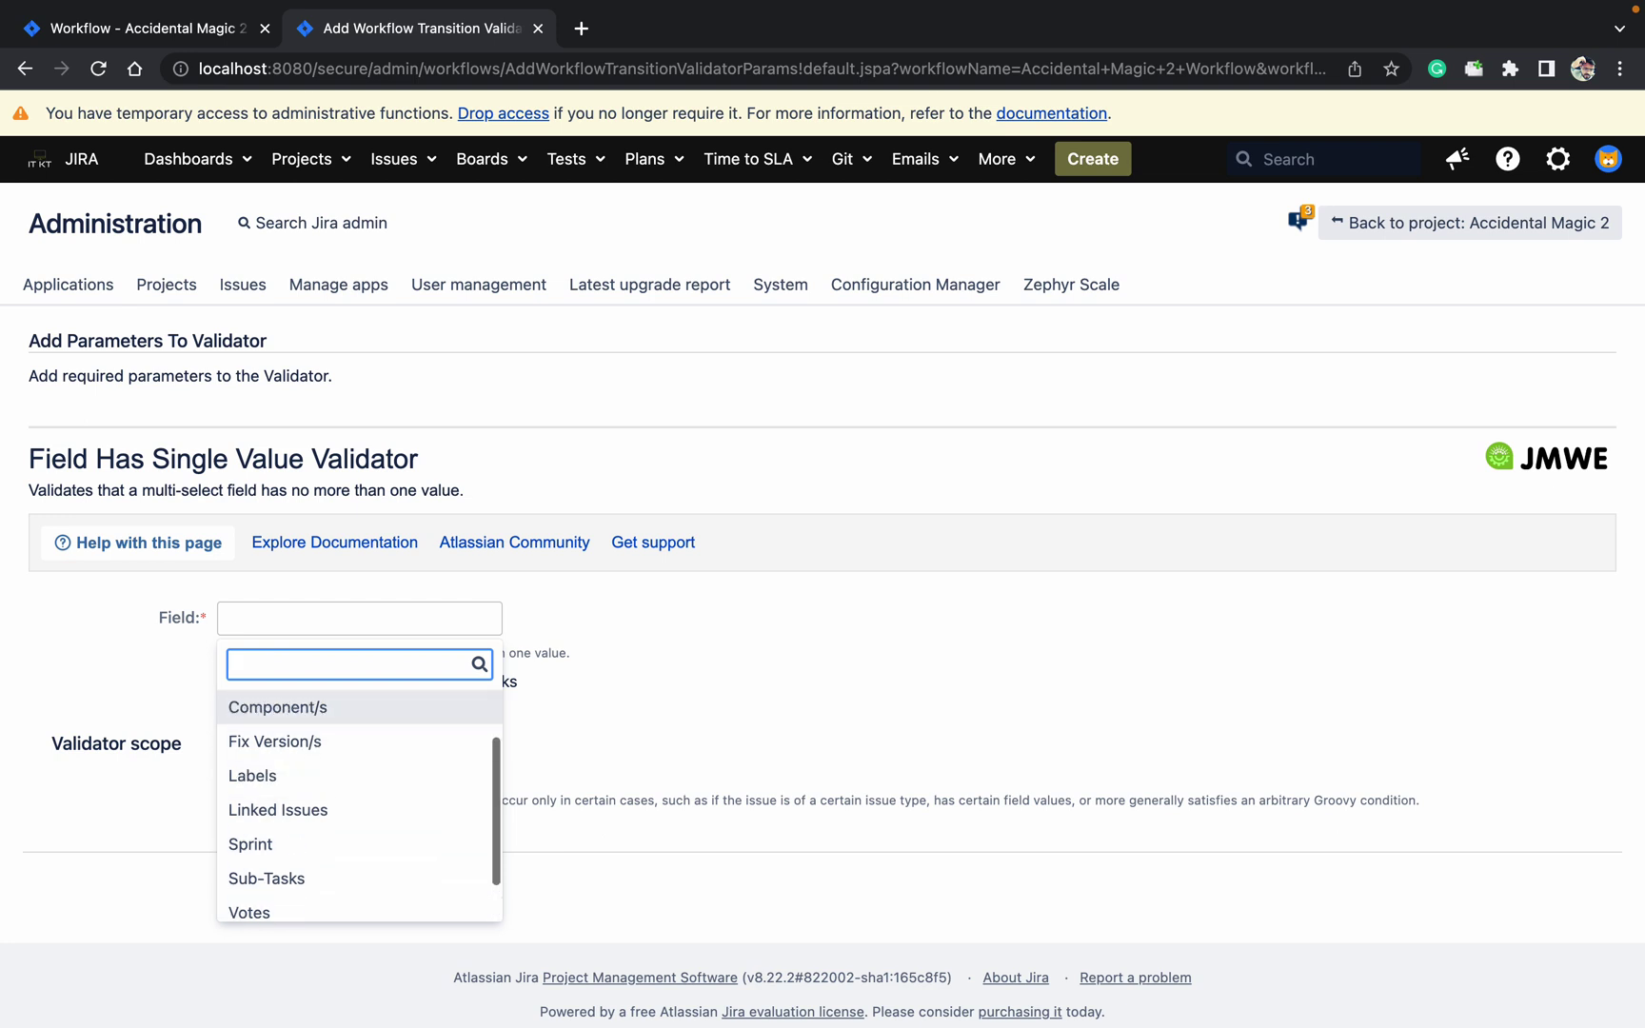
key("Down")
key("Down")
key("Down")
key("Down")
key("Down")
key("Down")
key("Down")
key("Down")
key("Down")
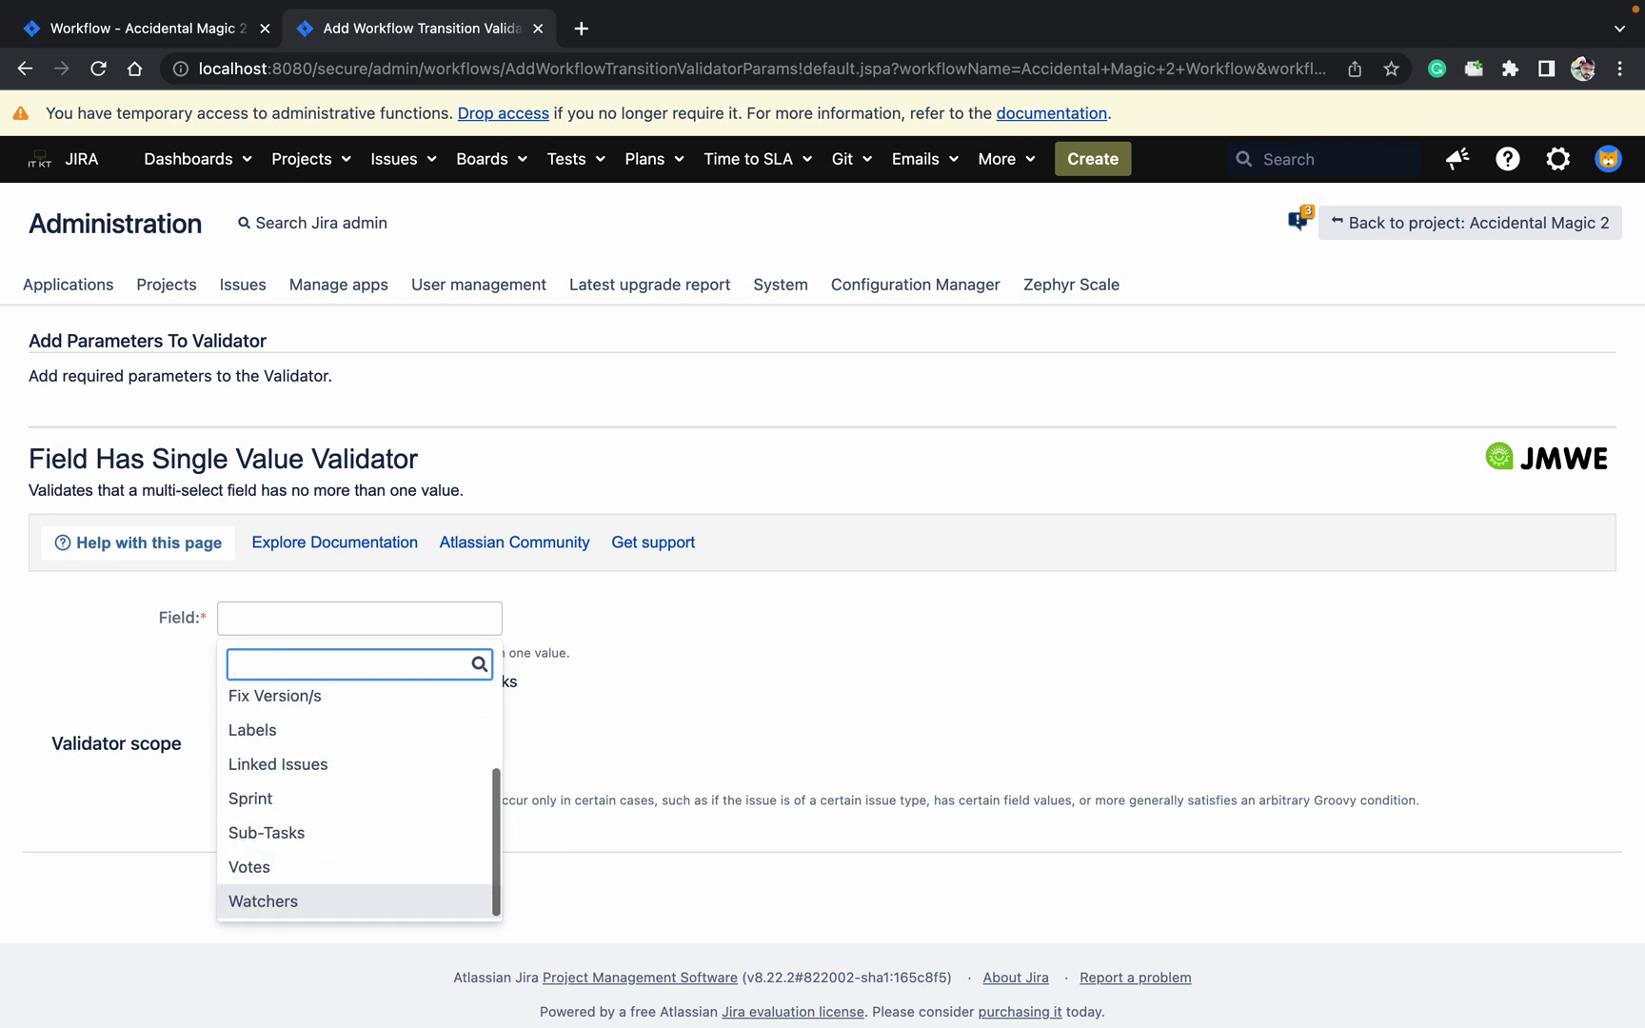
key("Up")
key("Up")
key("Up")
key("Up")
key("Up")
key("Up")
key("Up")
key("Up")
key("Up")
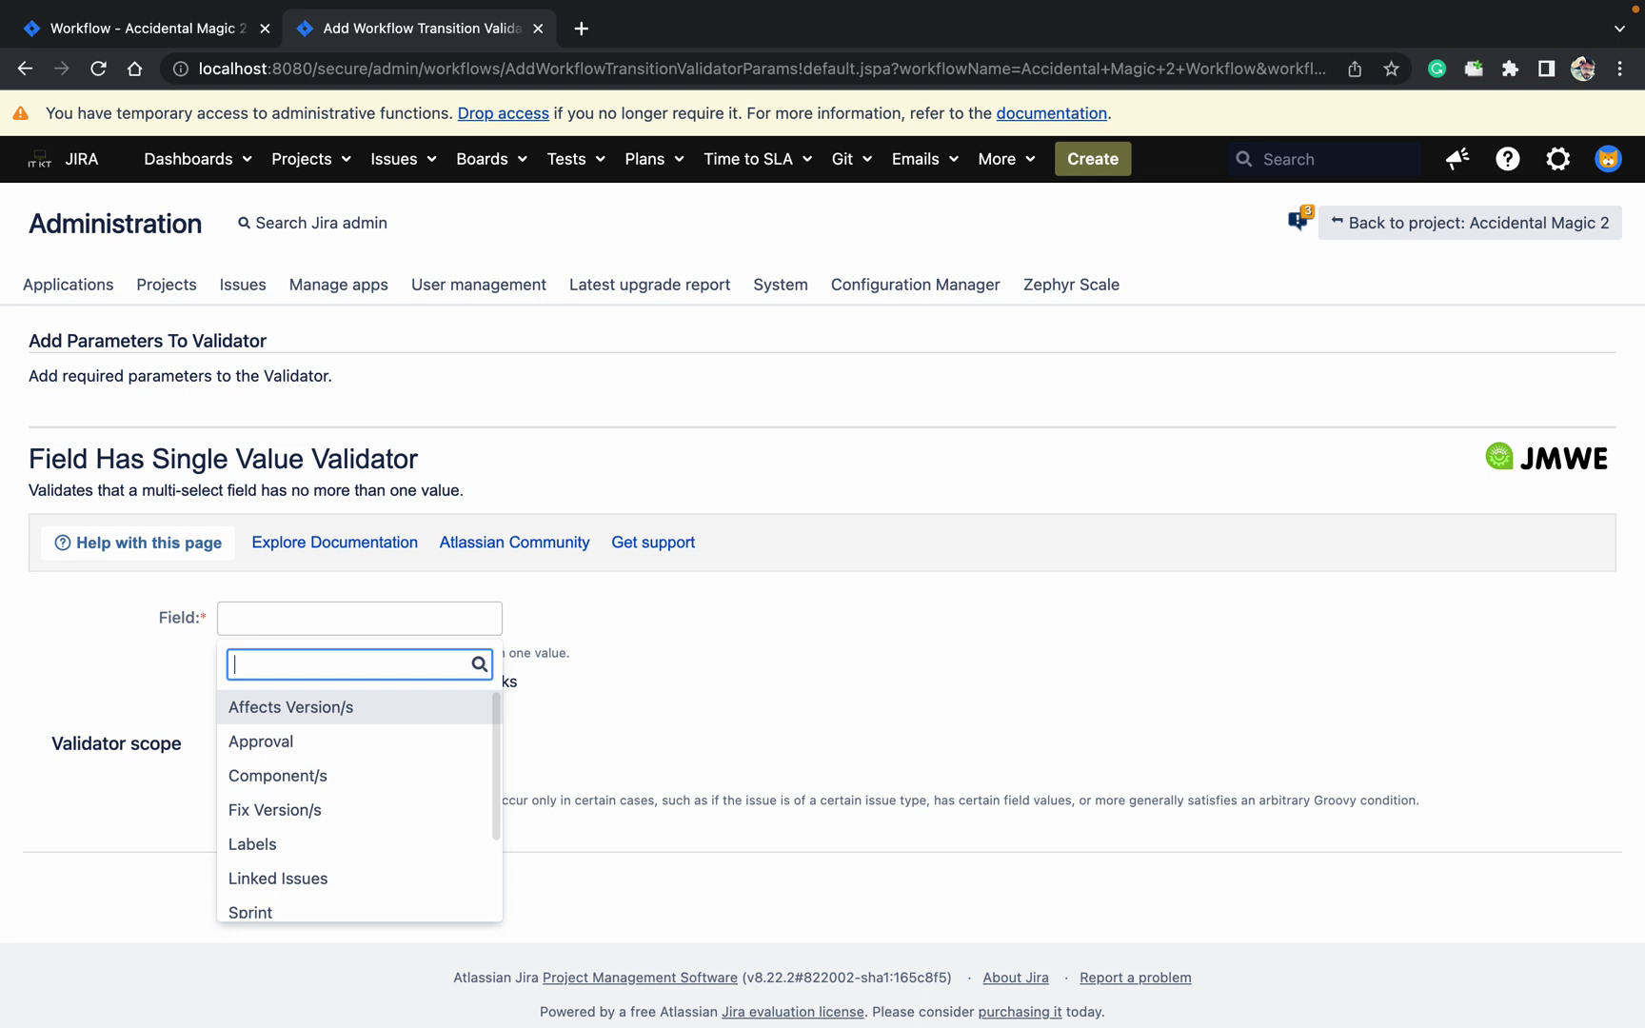
left_click(282, 783)
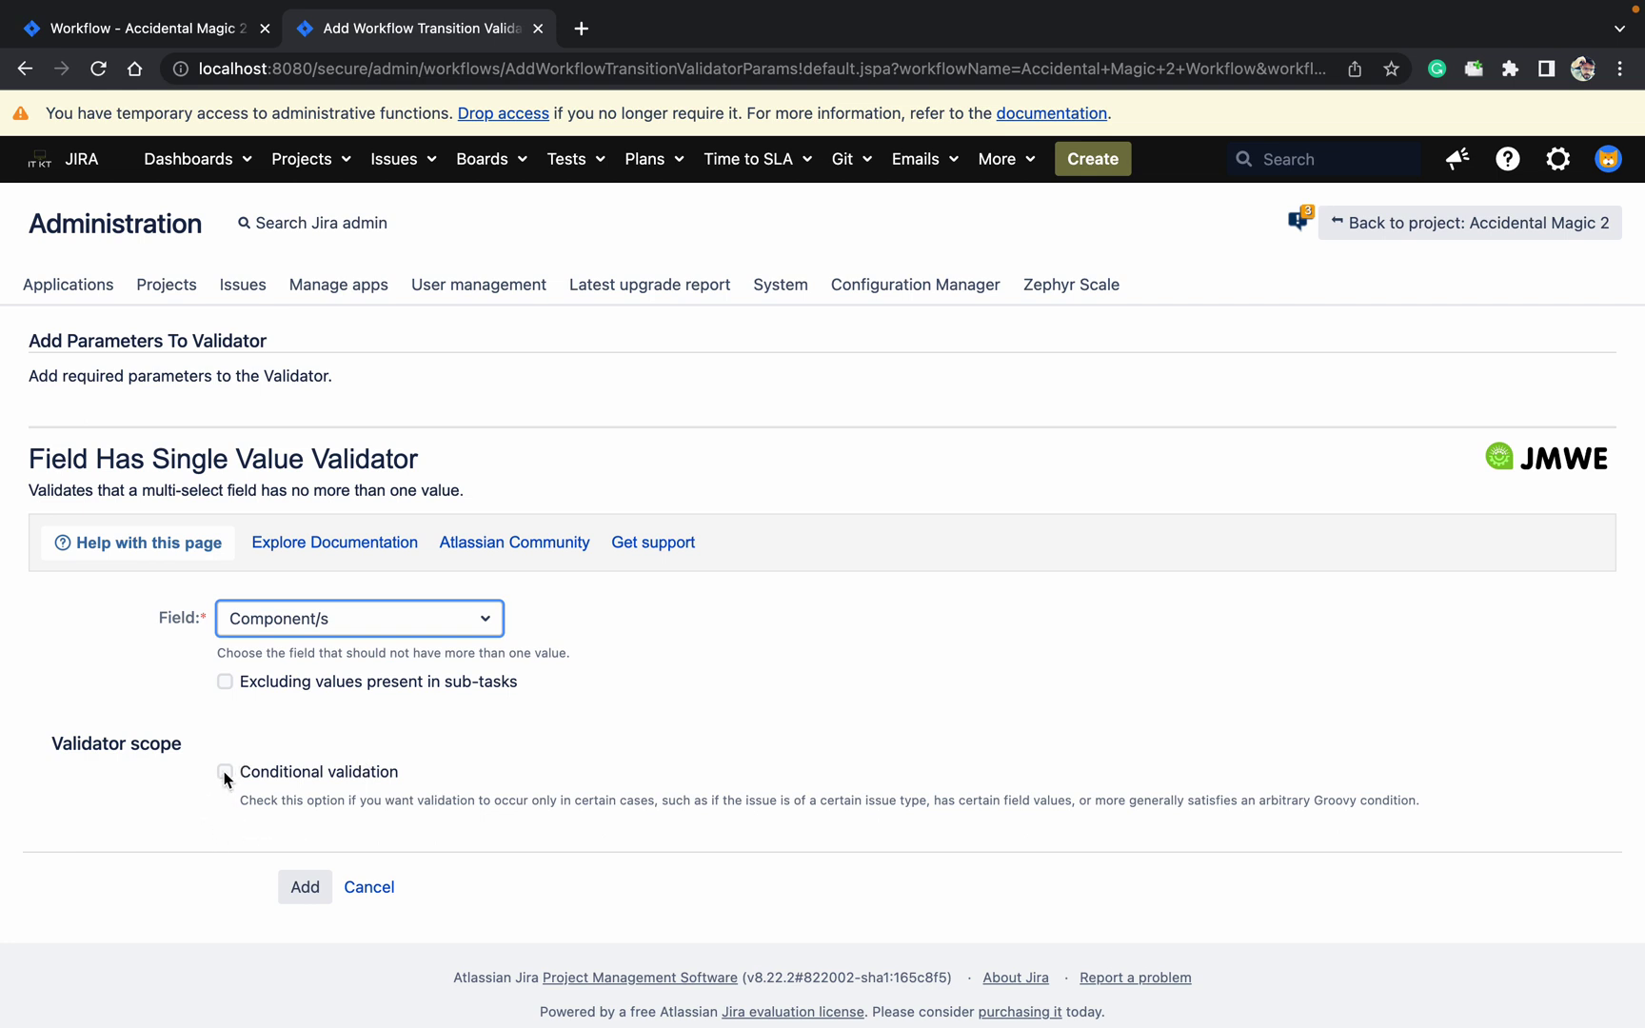
left_click(303, 888)
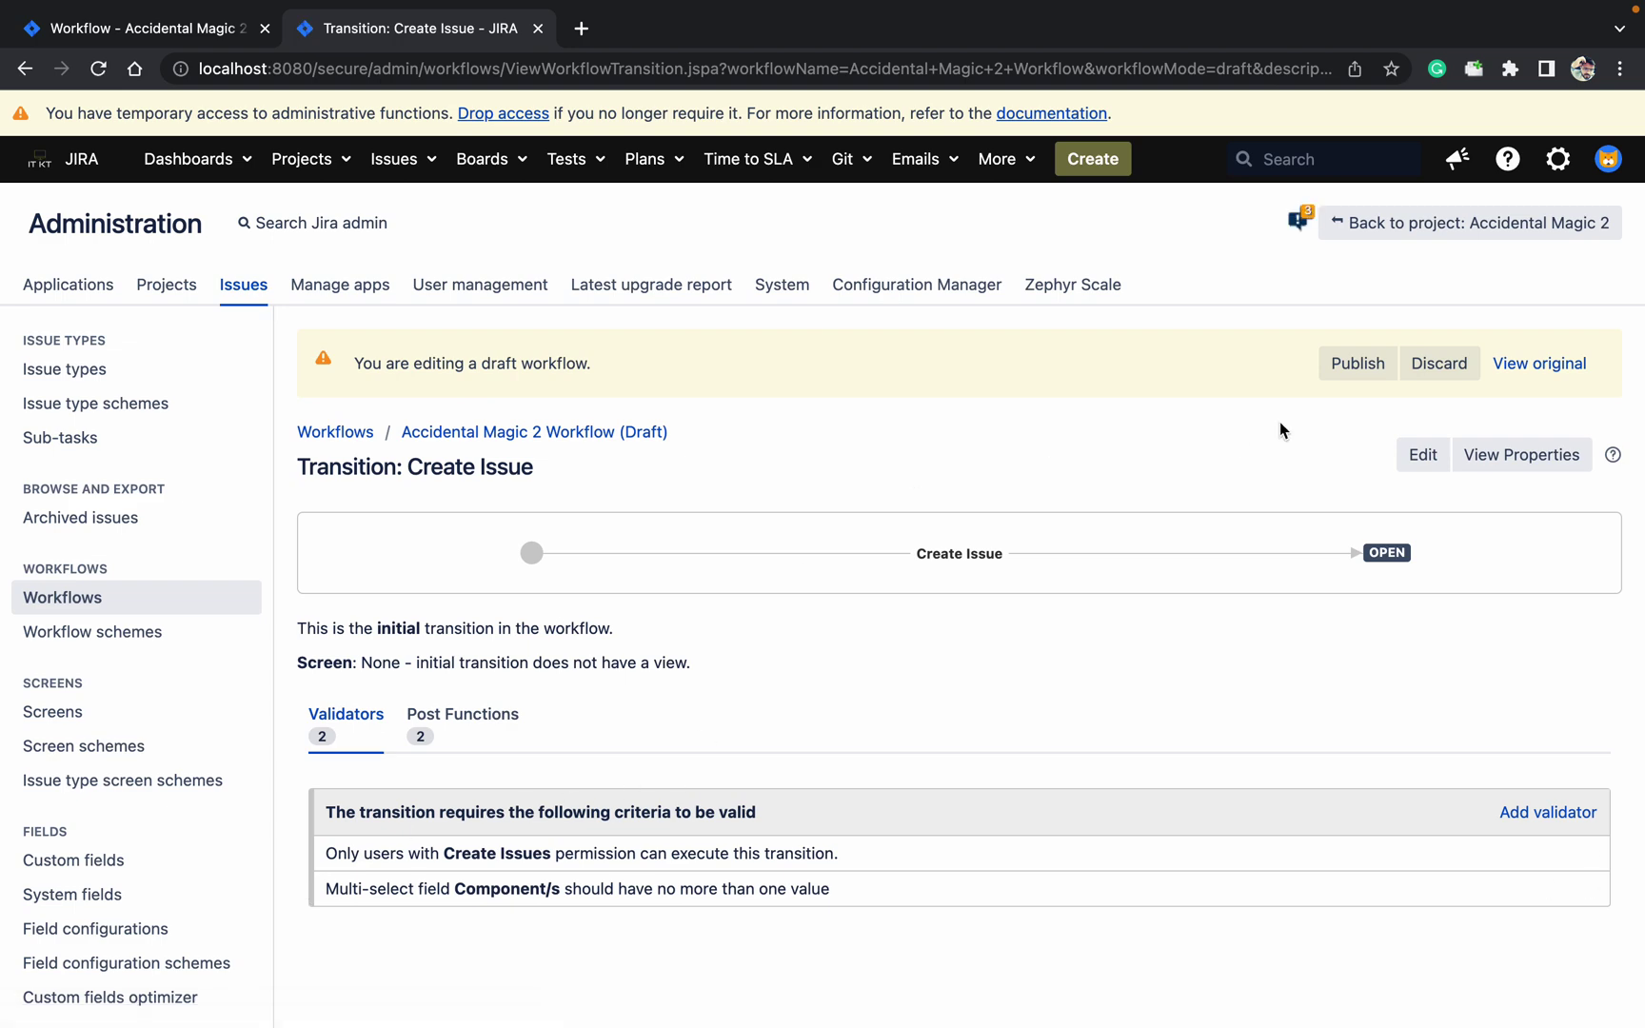
Publish the draft Accidental Magic 2 Workflow without a backup and show its diagram.
left_click(1358, 362)
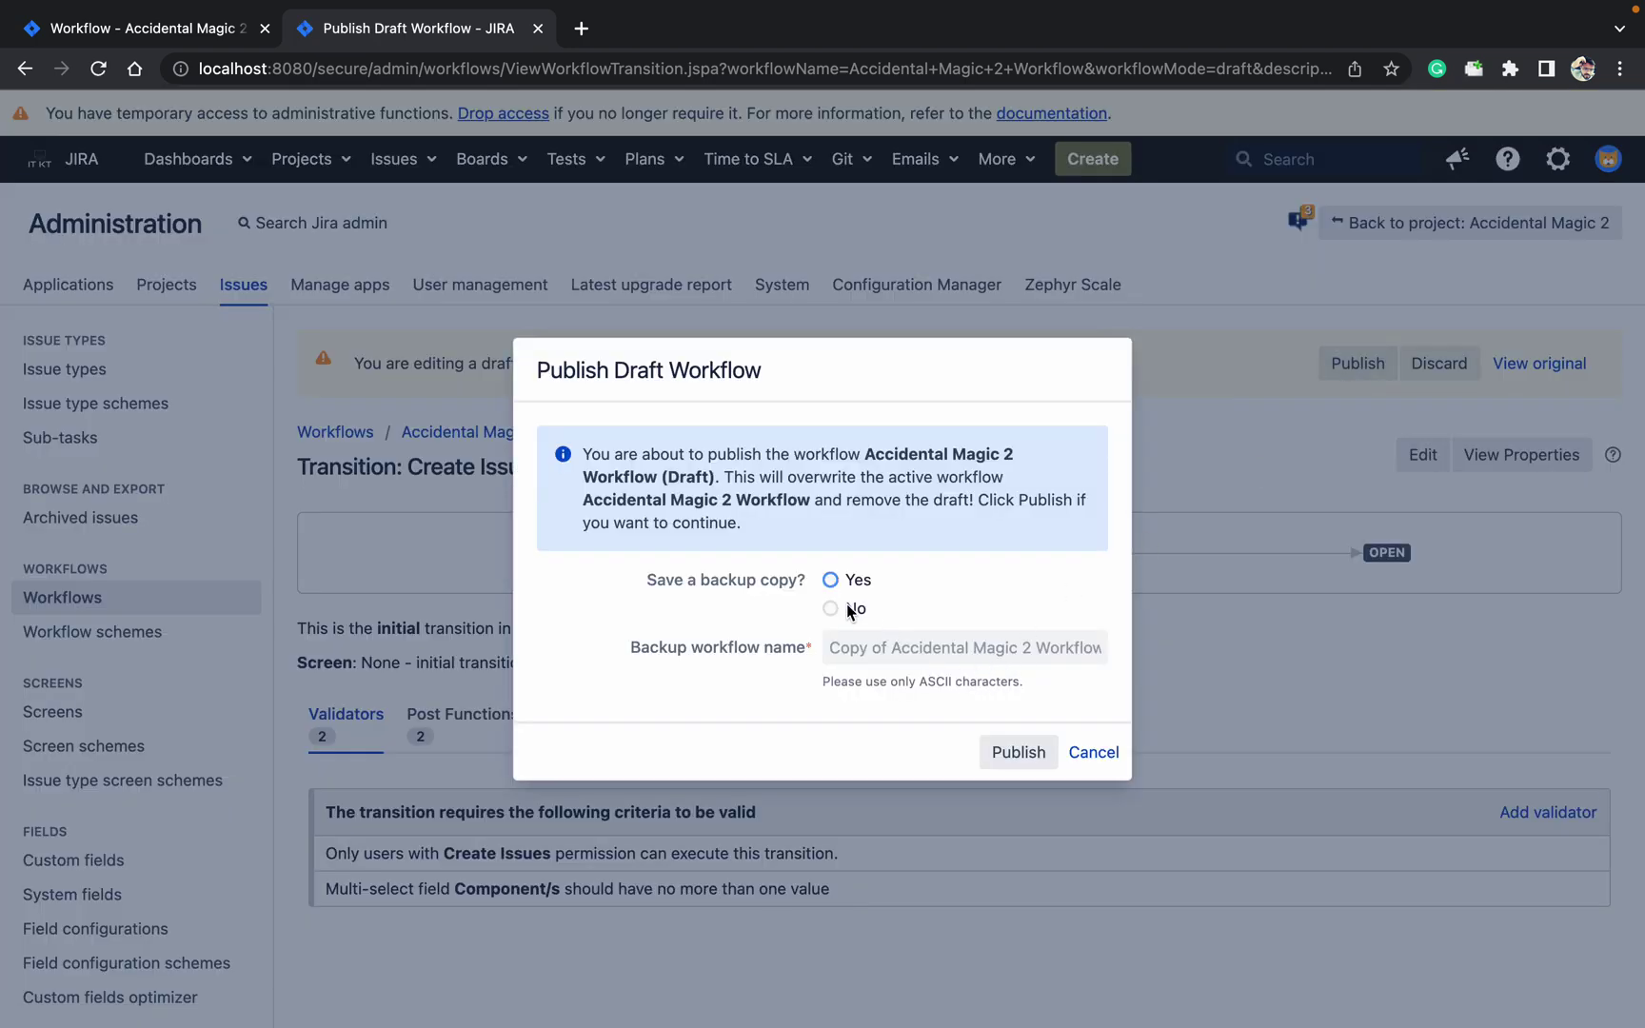
left_click(831, 609)
left_click(1039, 754)
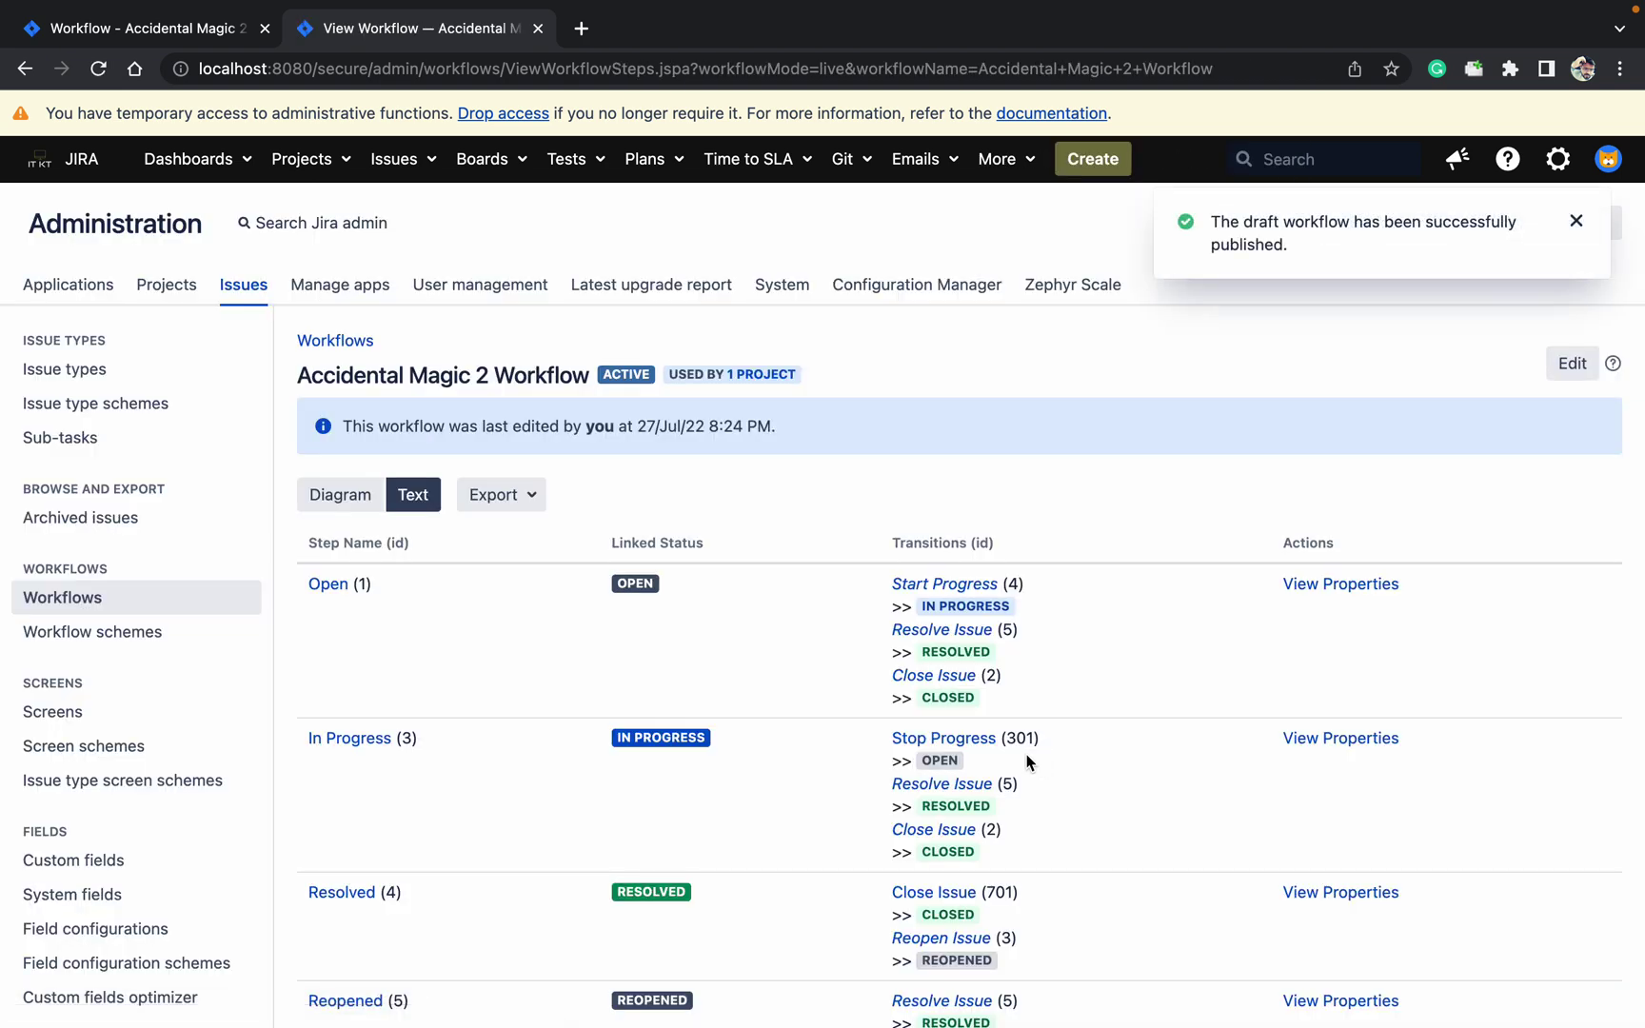
left_click(356, 511)
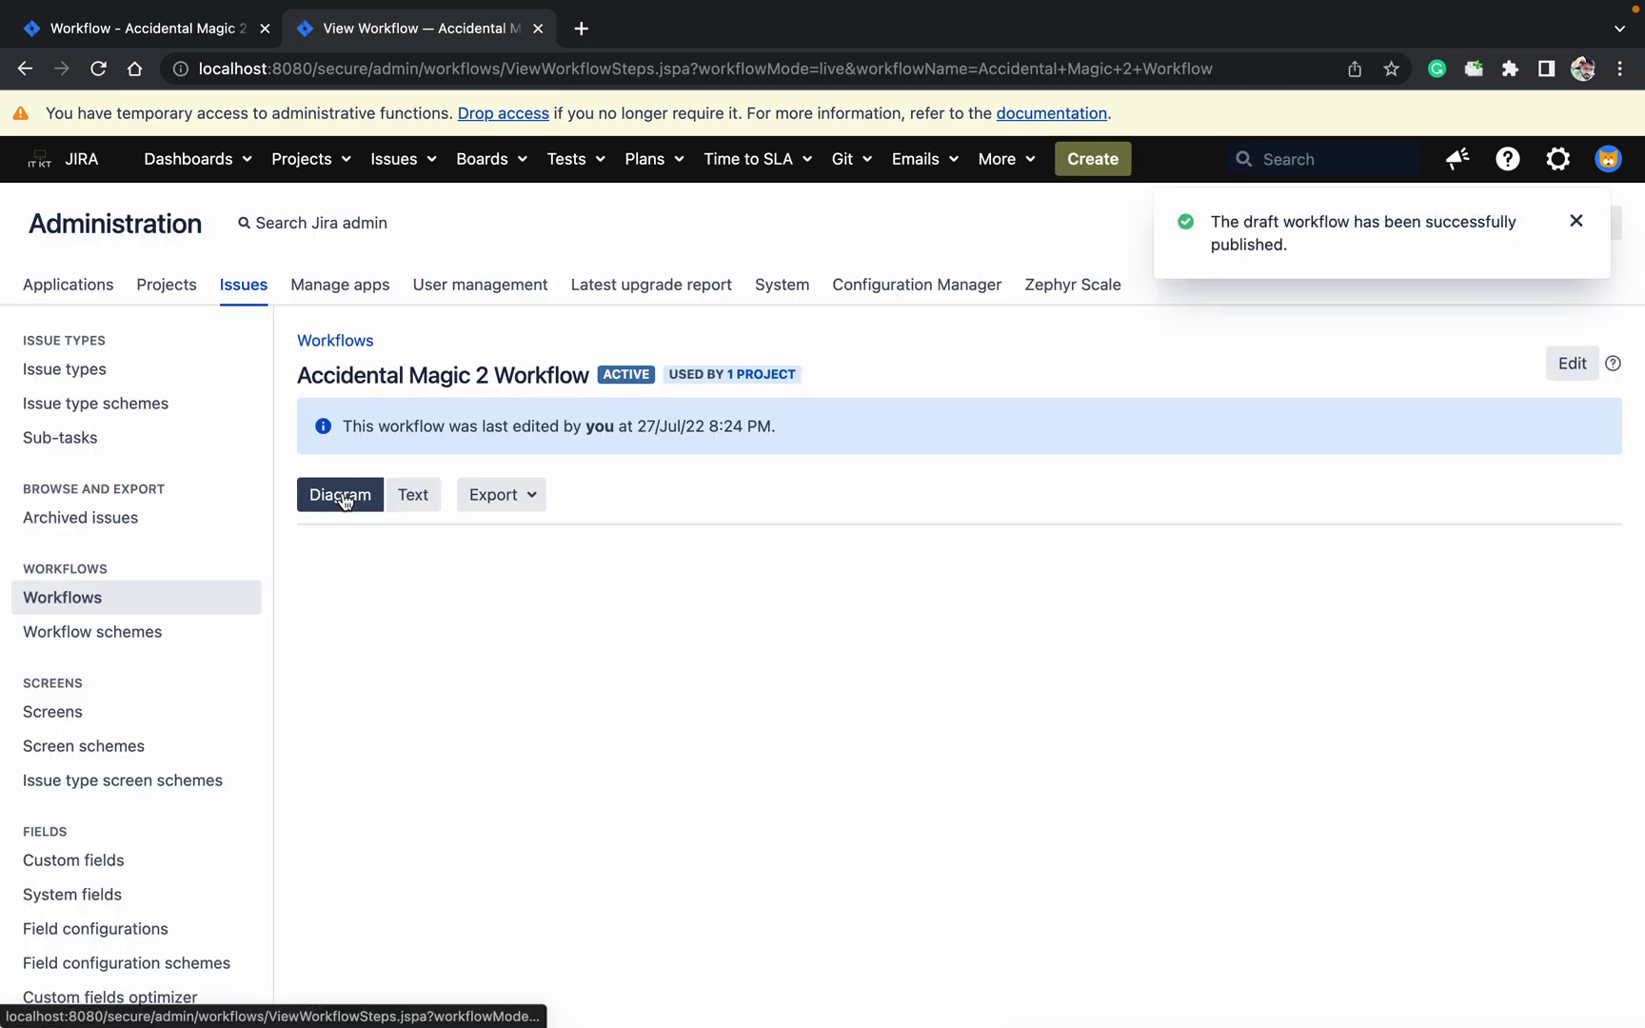
Start a new Accidental Magic 2 Request issue with summary 'djsgfsjhdfgsdjf'.
left_click(1103, 177)
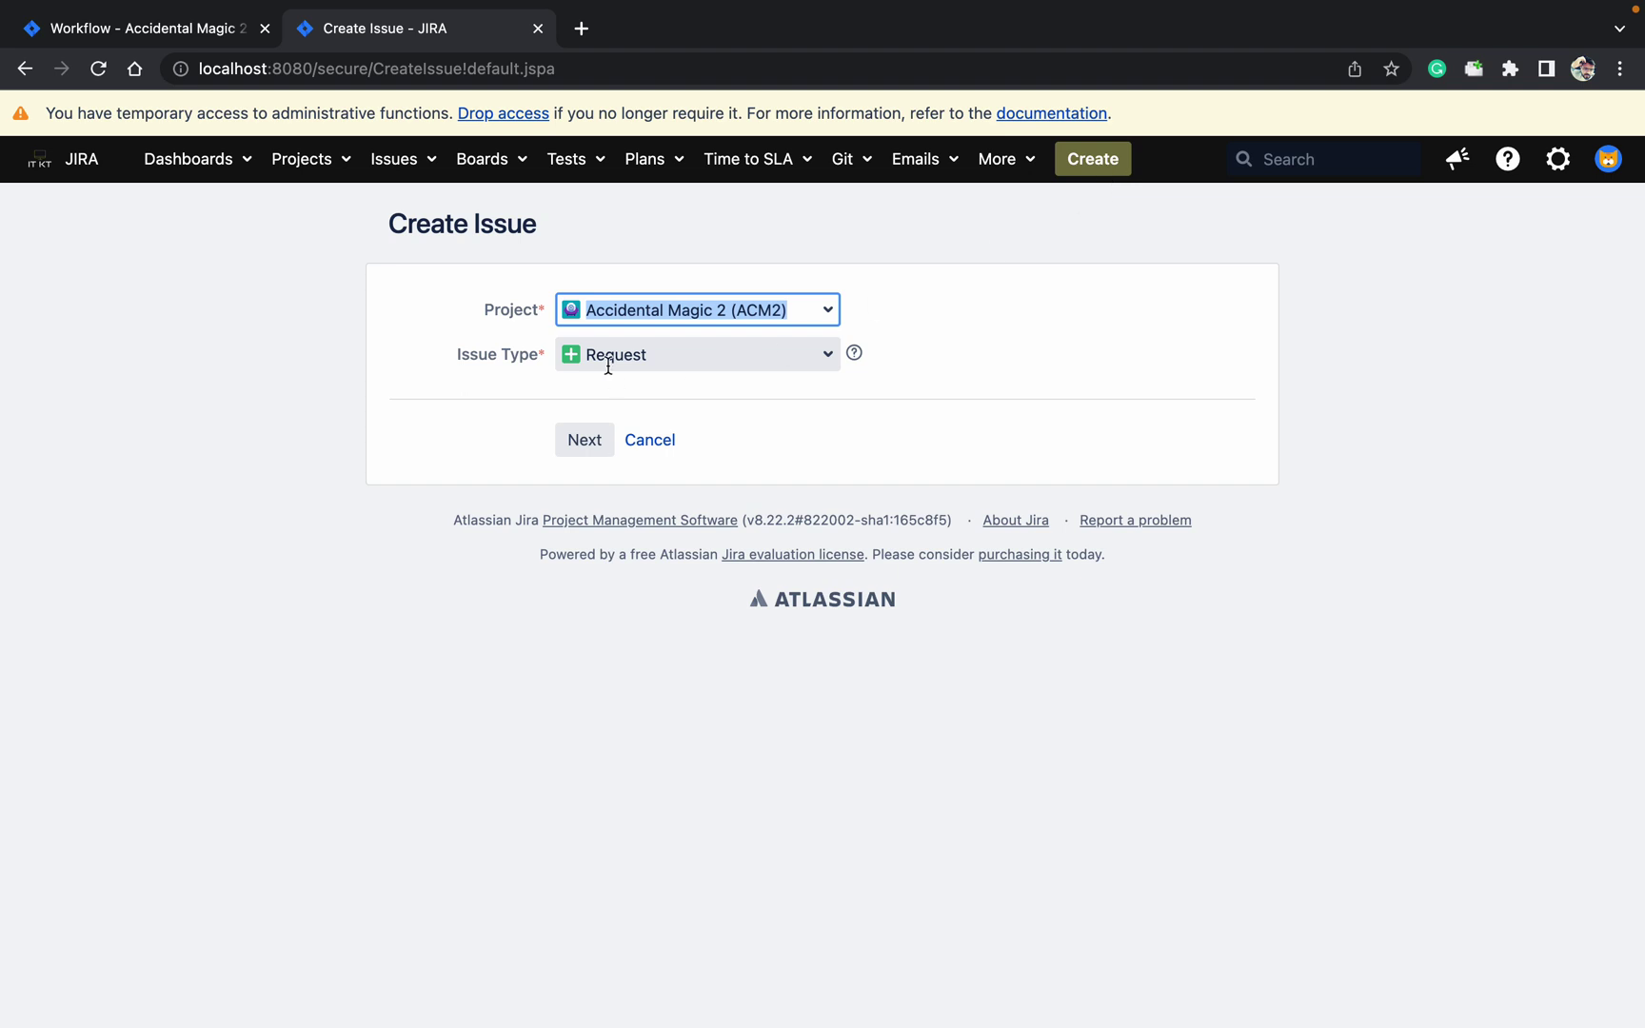
left_click(603, 438)
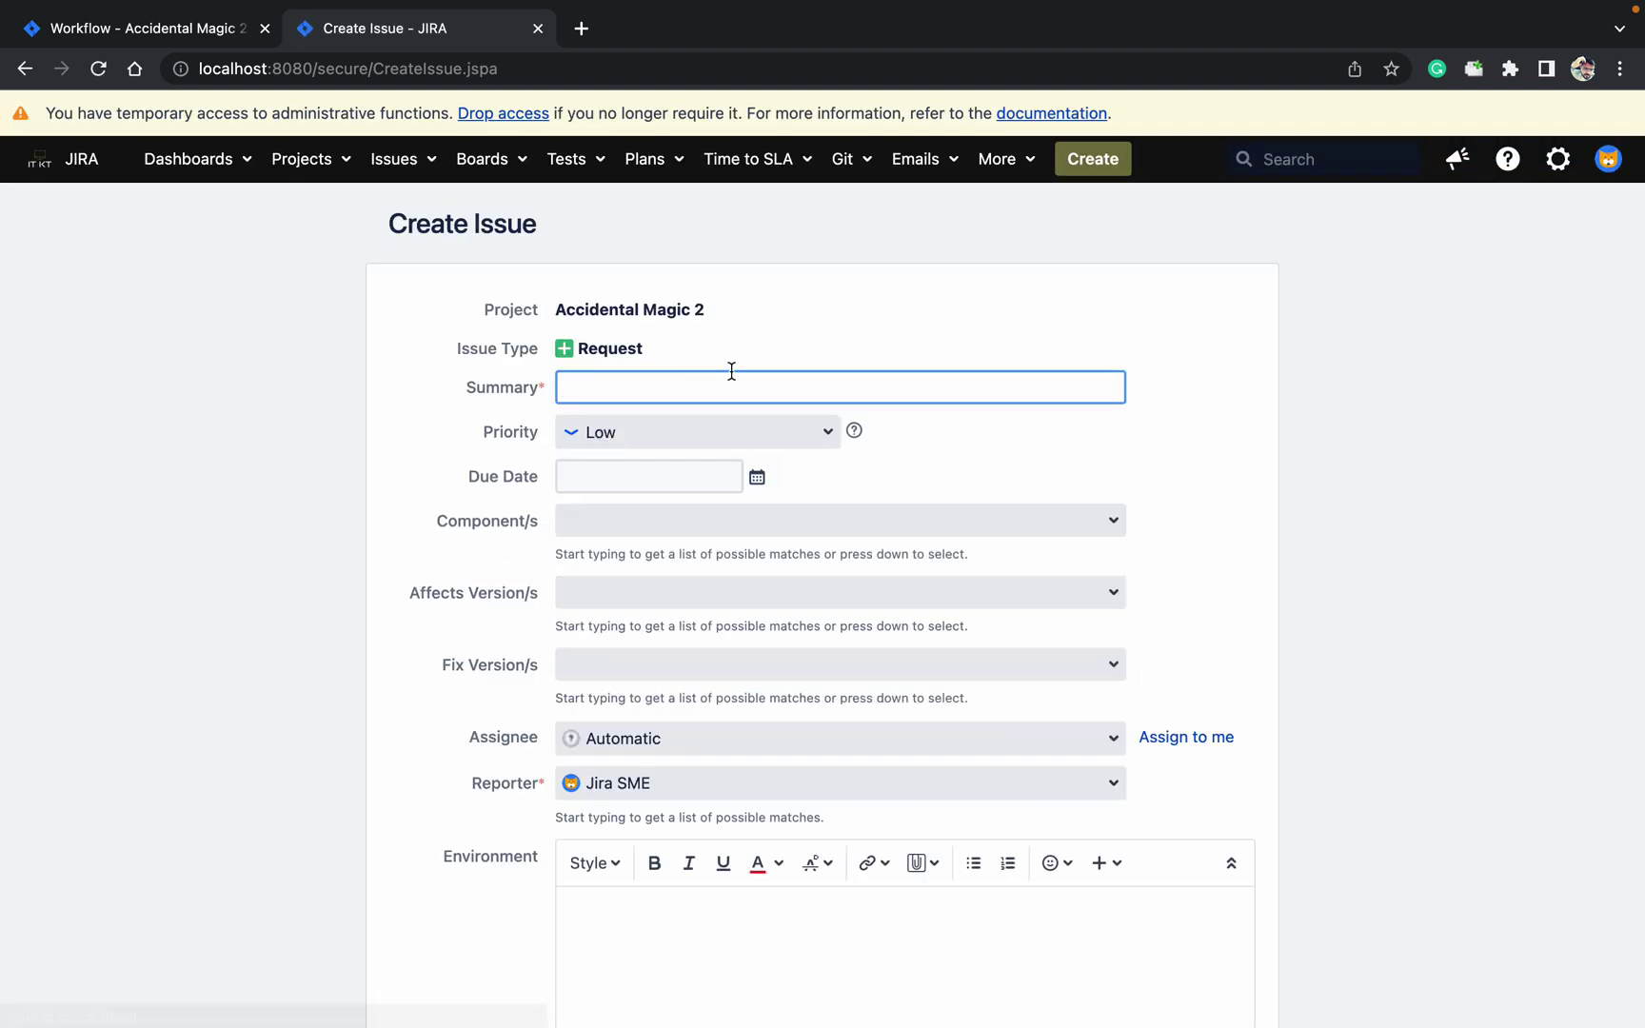
type("djsgfsjhdfgsdjf")
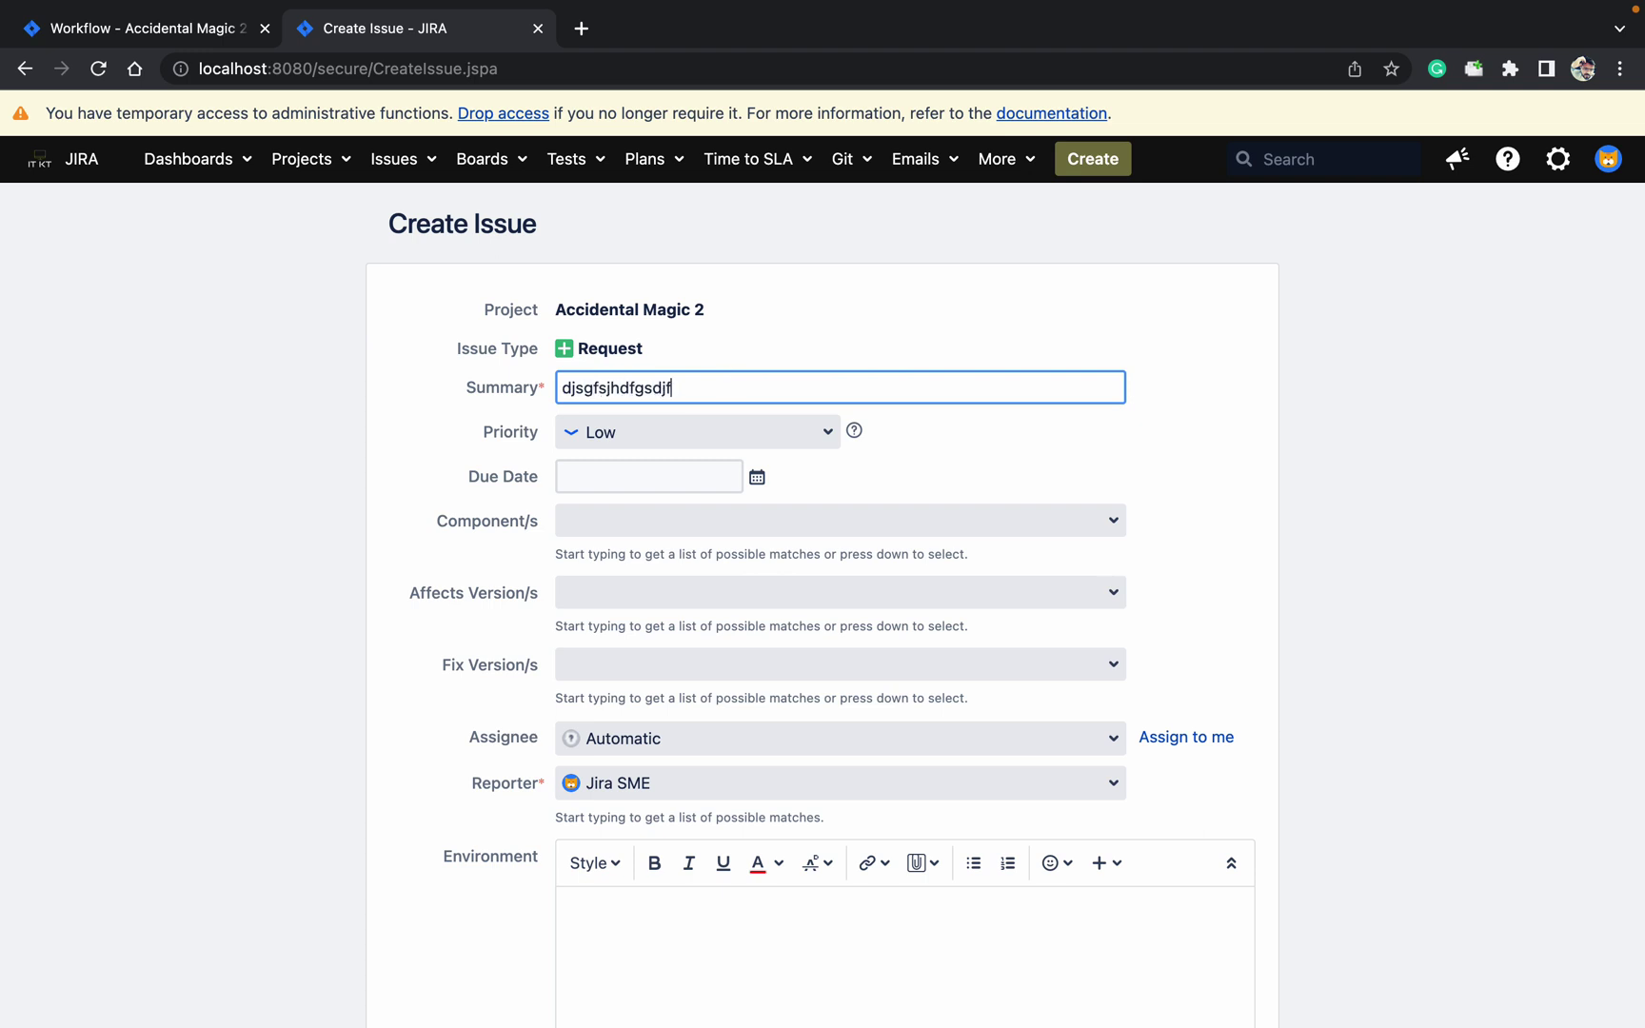
Add Application Context, Drawing and Jira as the new issue's components.
left_click(1097, 531)
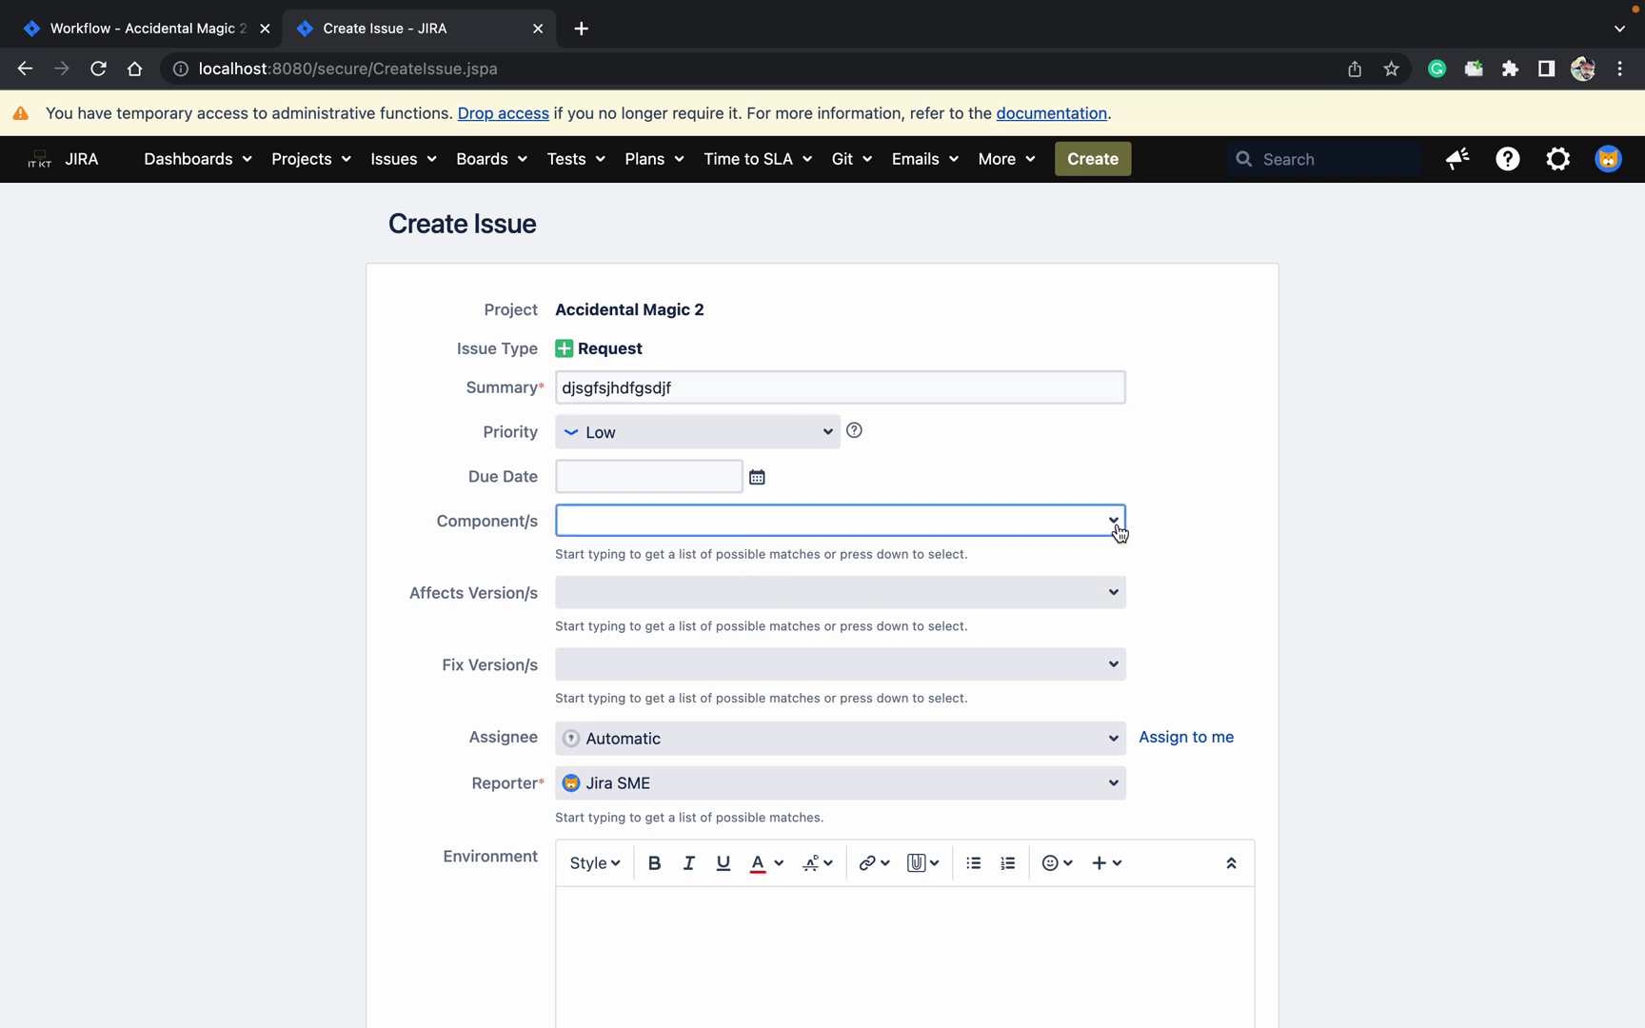
left_click(1114, 521)
left_click(990, 559)
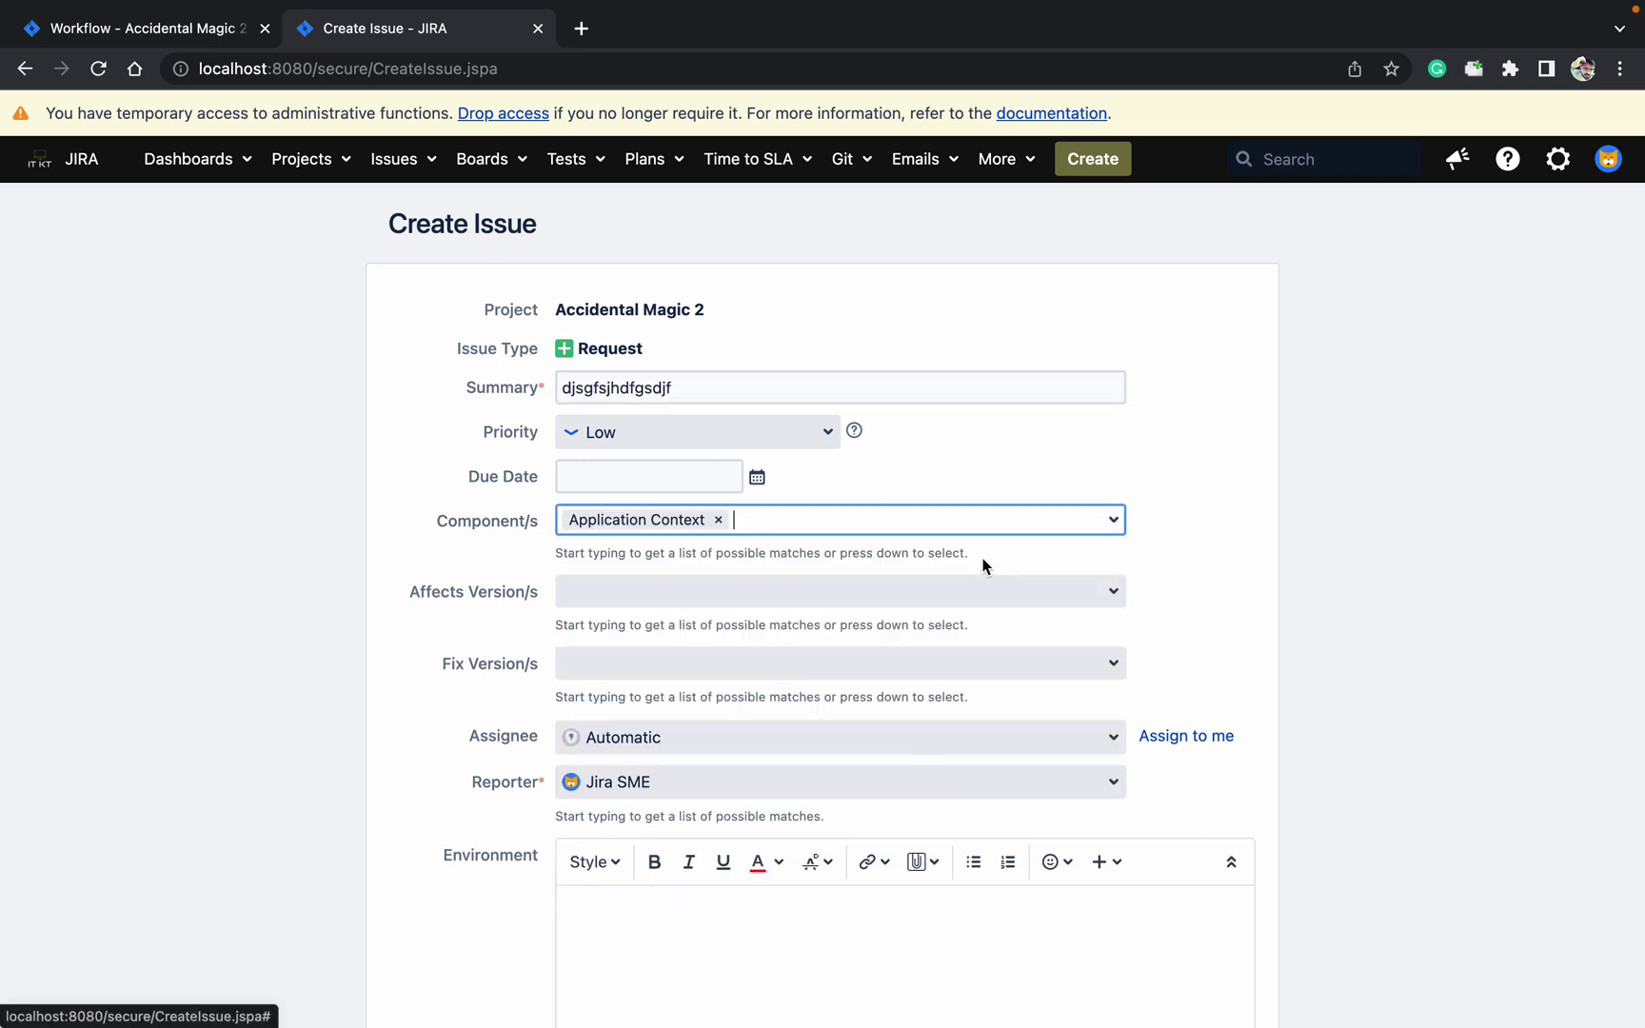
left_click(1110, 537)
left_click(1057, 596)
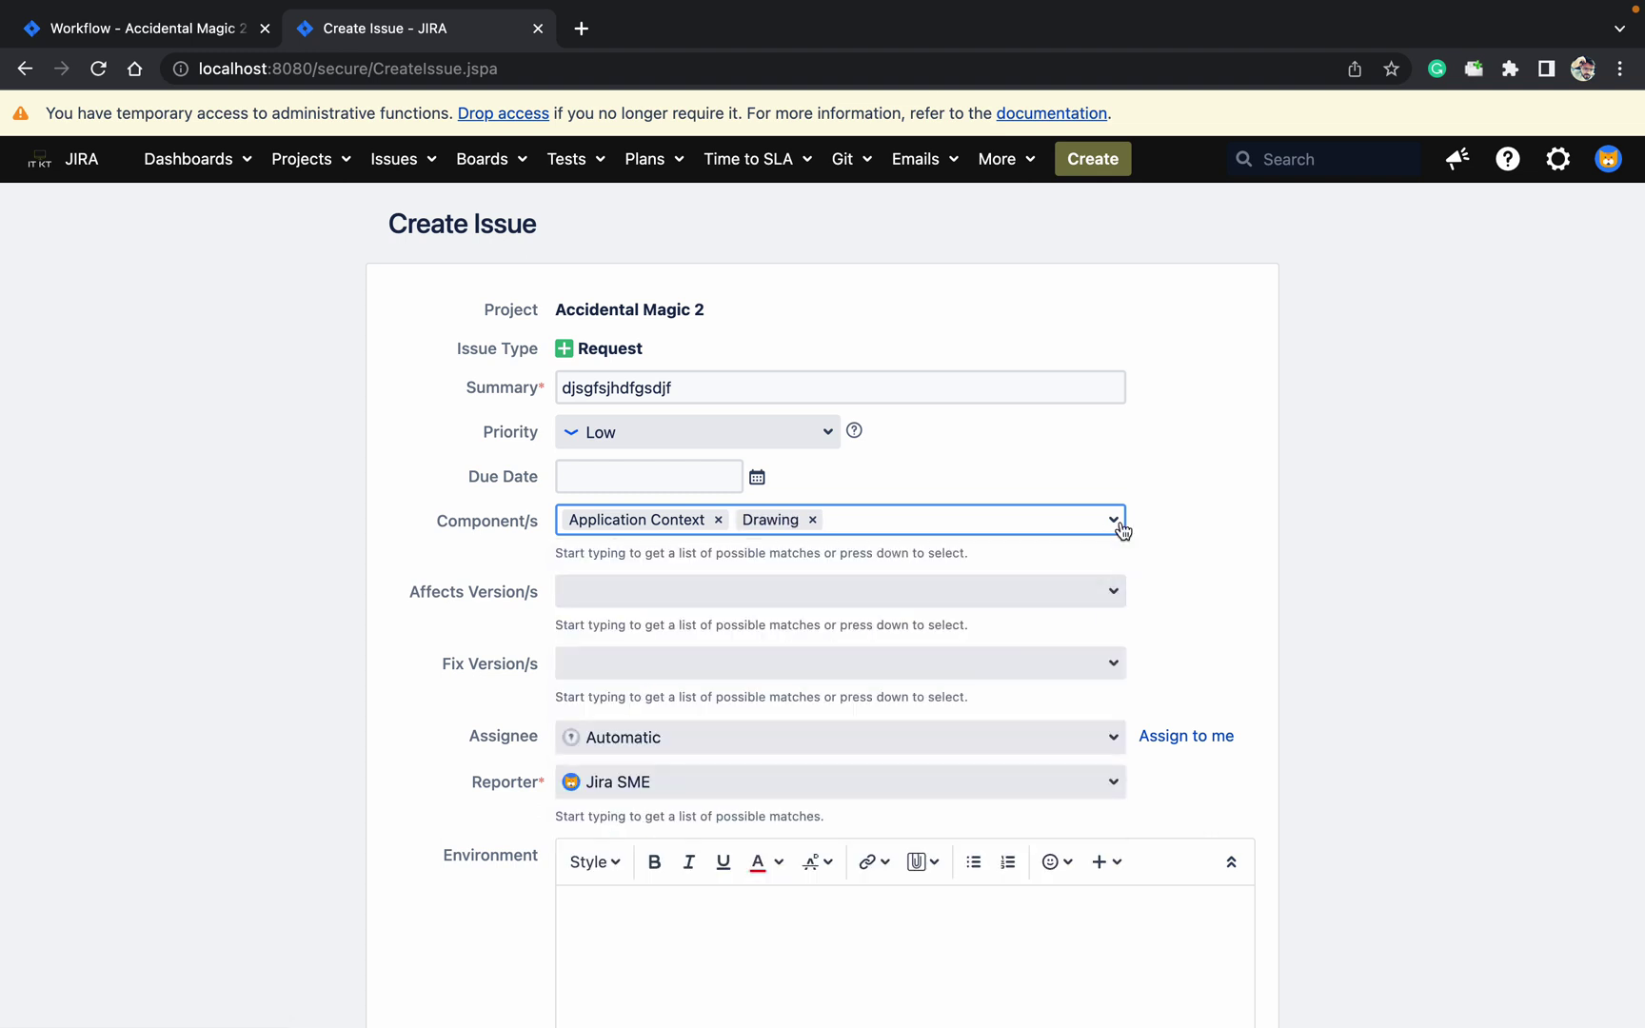
left_click(1120, 523)
left_click(1050, 628)
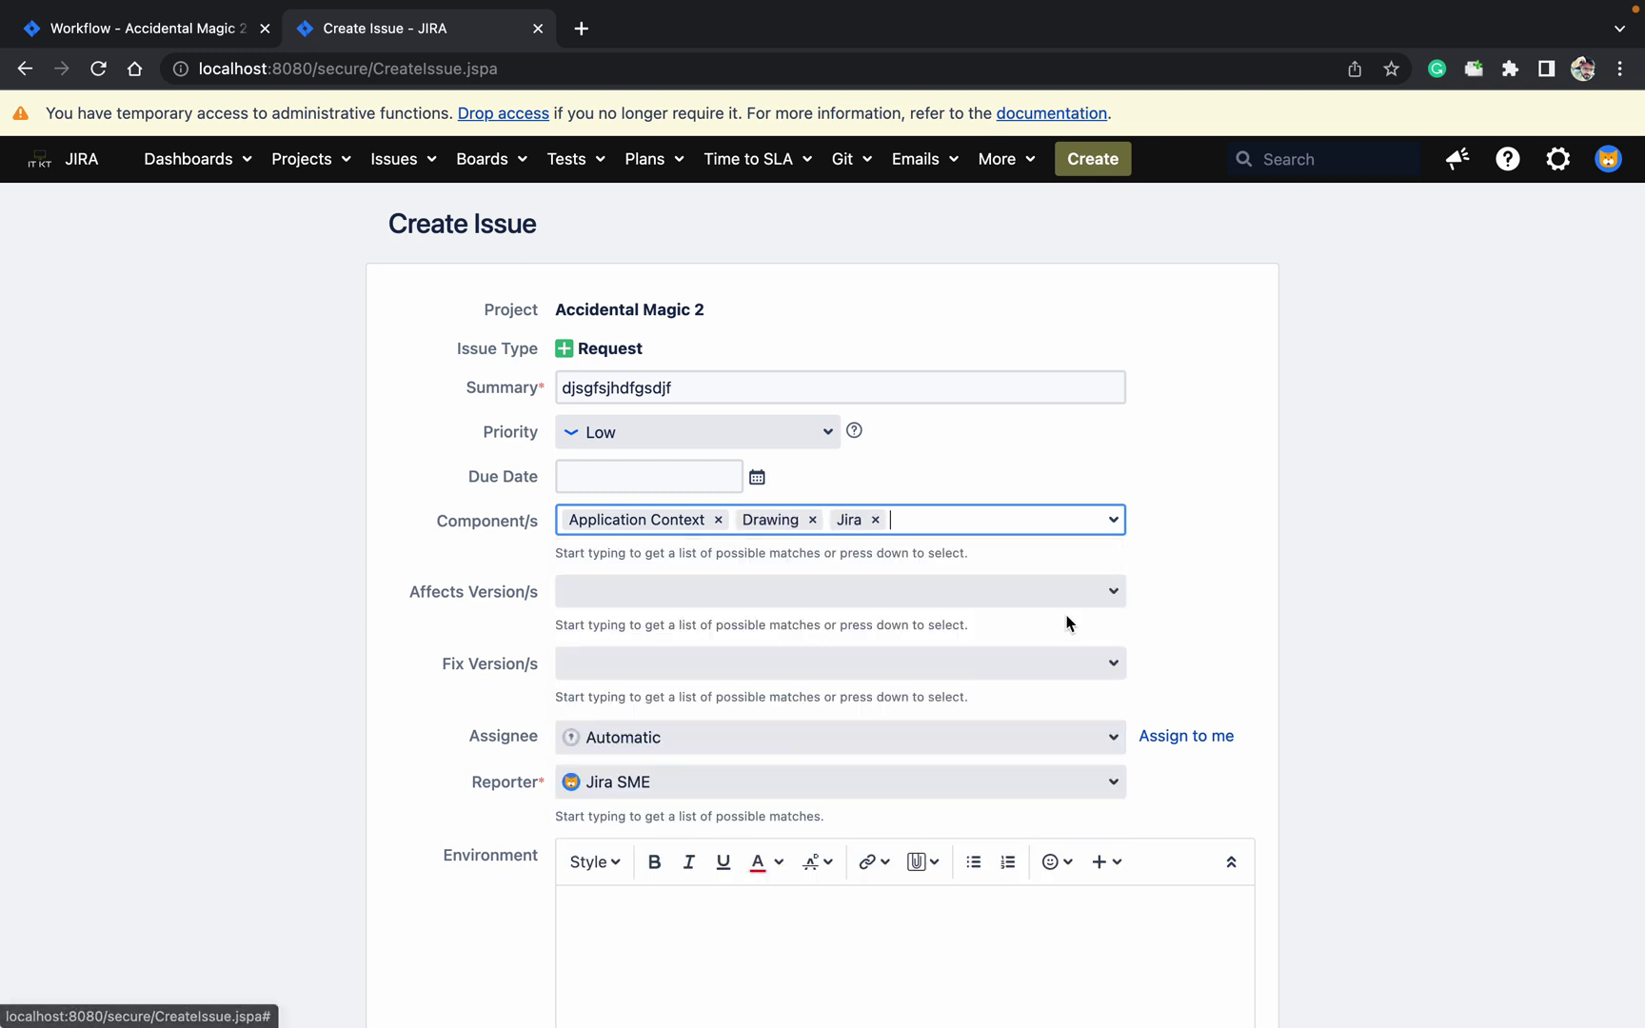
left_click(1227, 573)
scroll(1228, 574, "down", 1)
scroll(1227, 565, "down", 9)
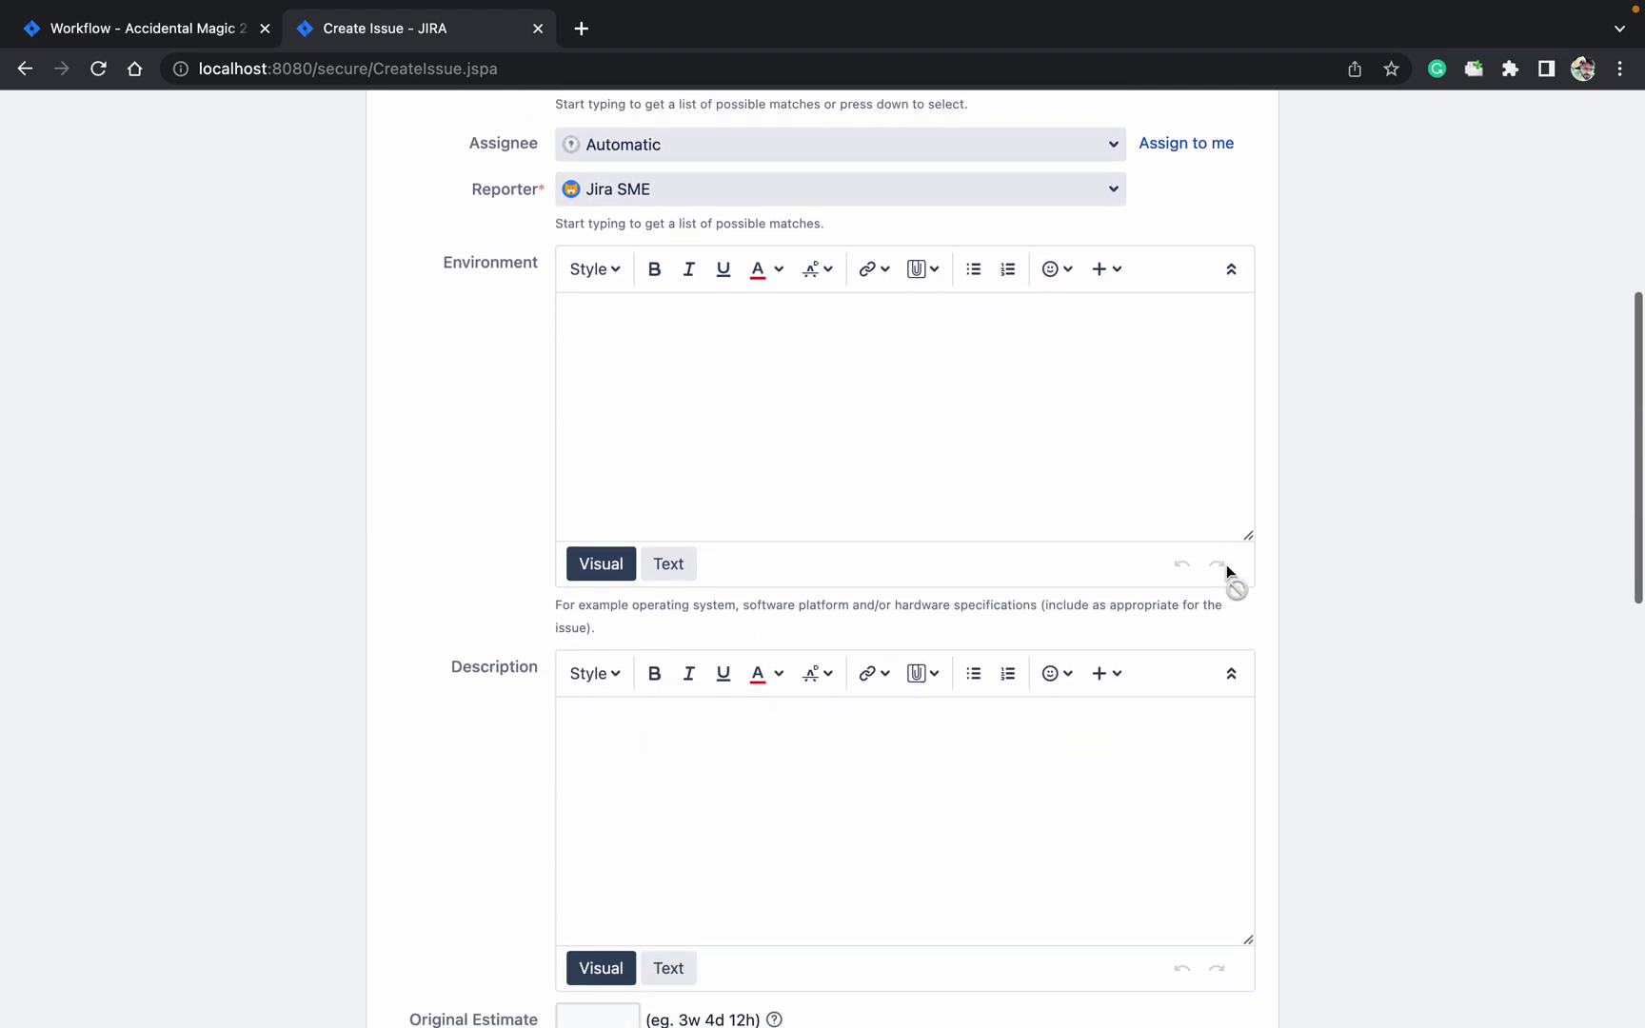
scroll(1228, 566, "down", 9)
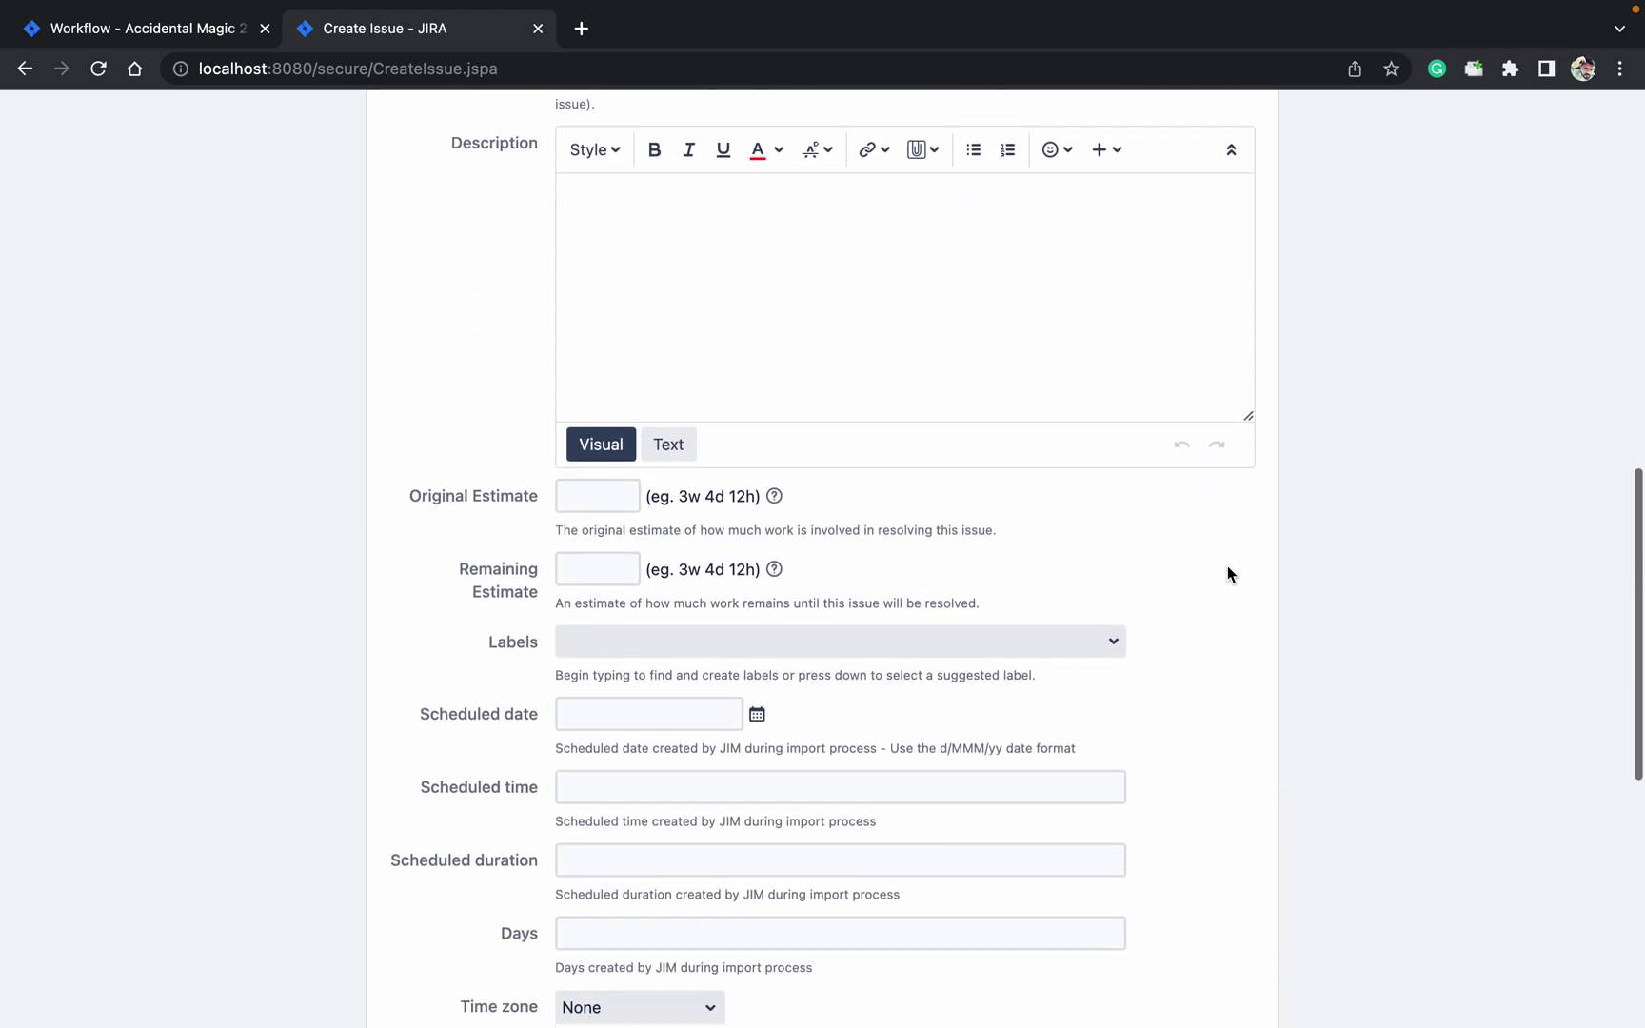
scroll(1228, 566, "down", 2)
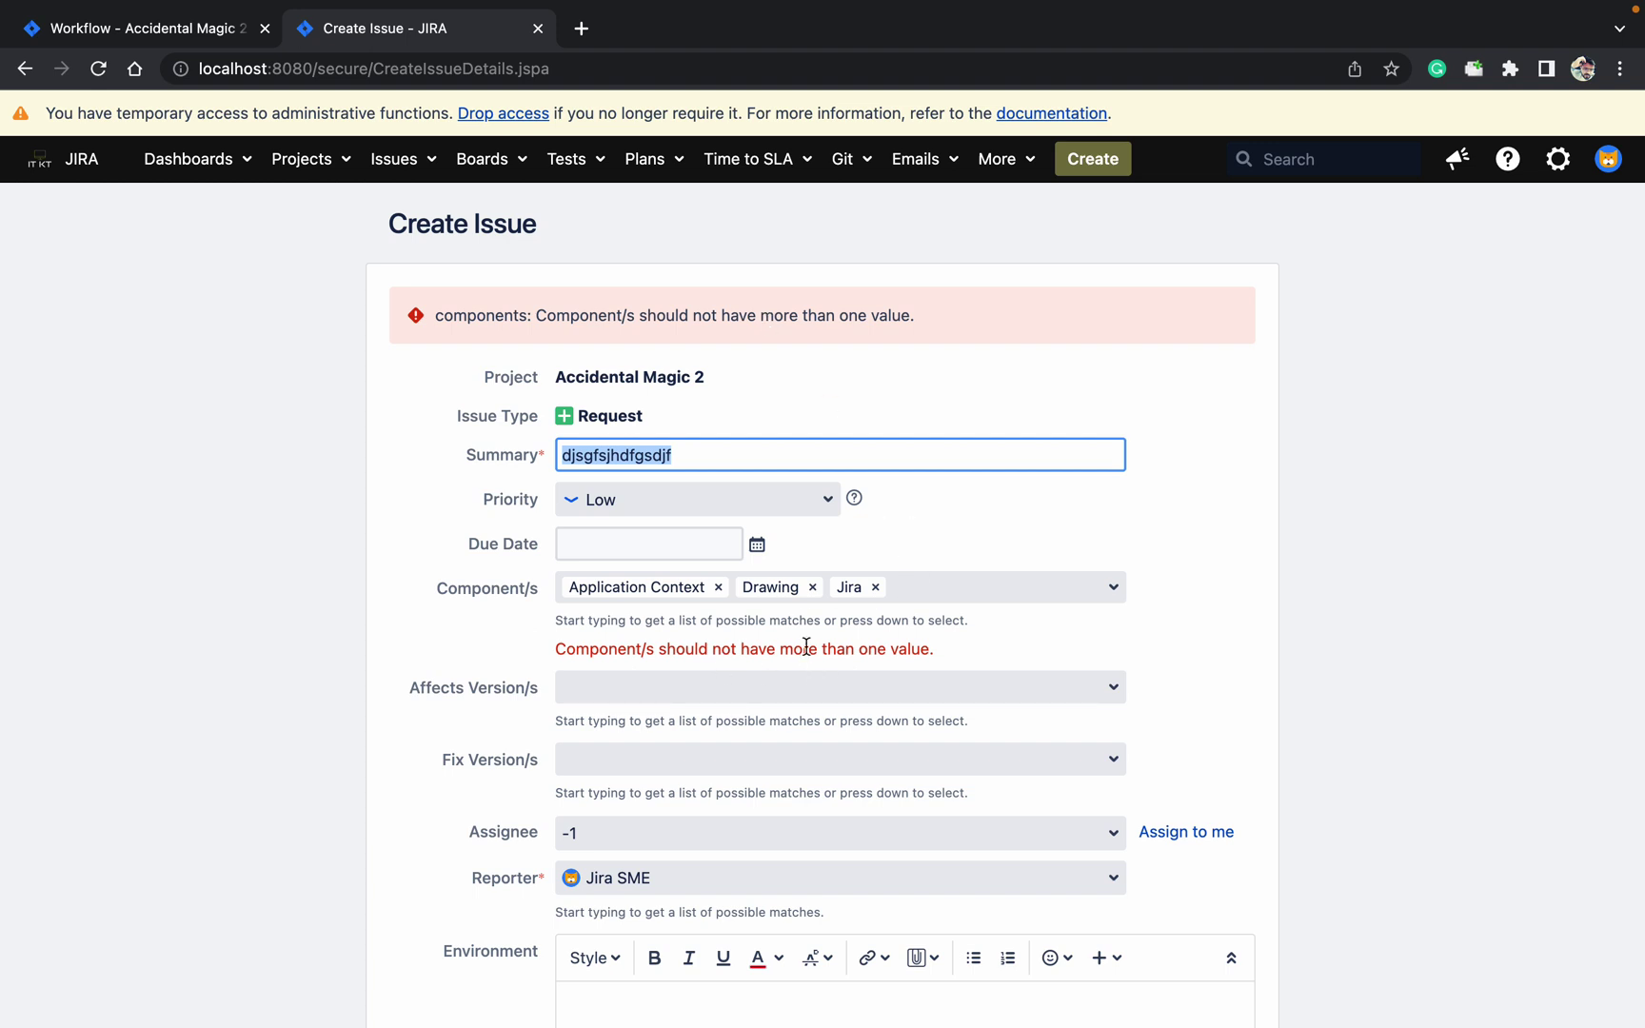
Remove Application Context and Drawing, keeping only Jira, and create the issue ACM2-37.
left_click(719, 587)
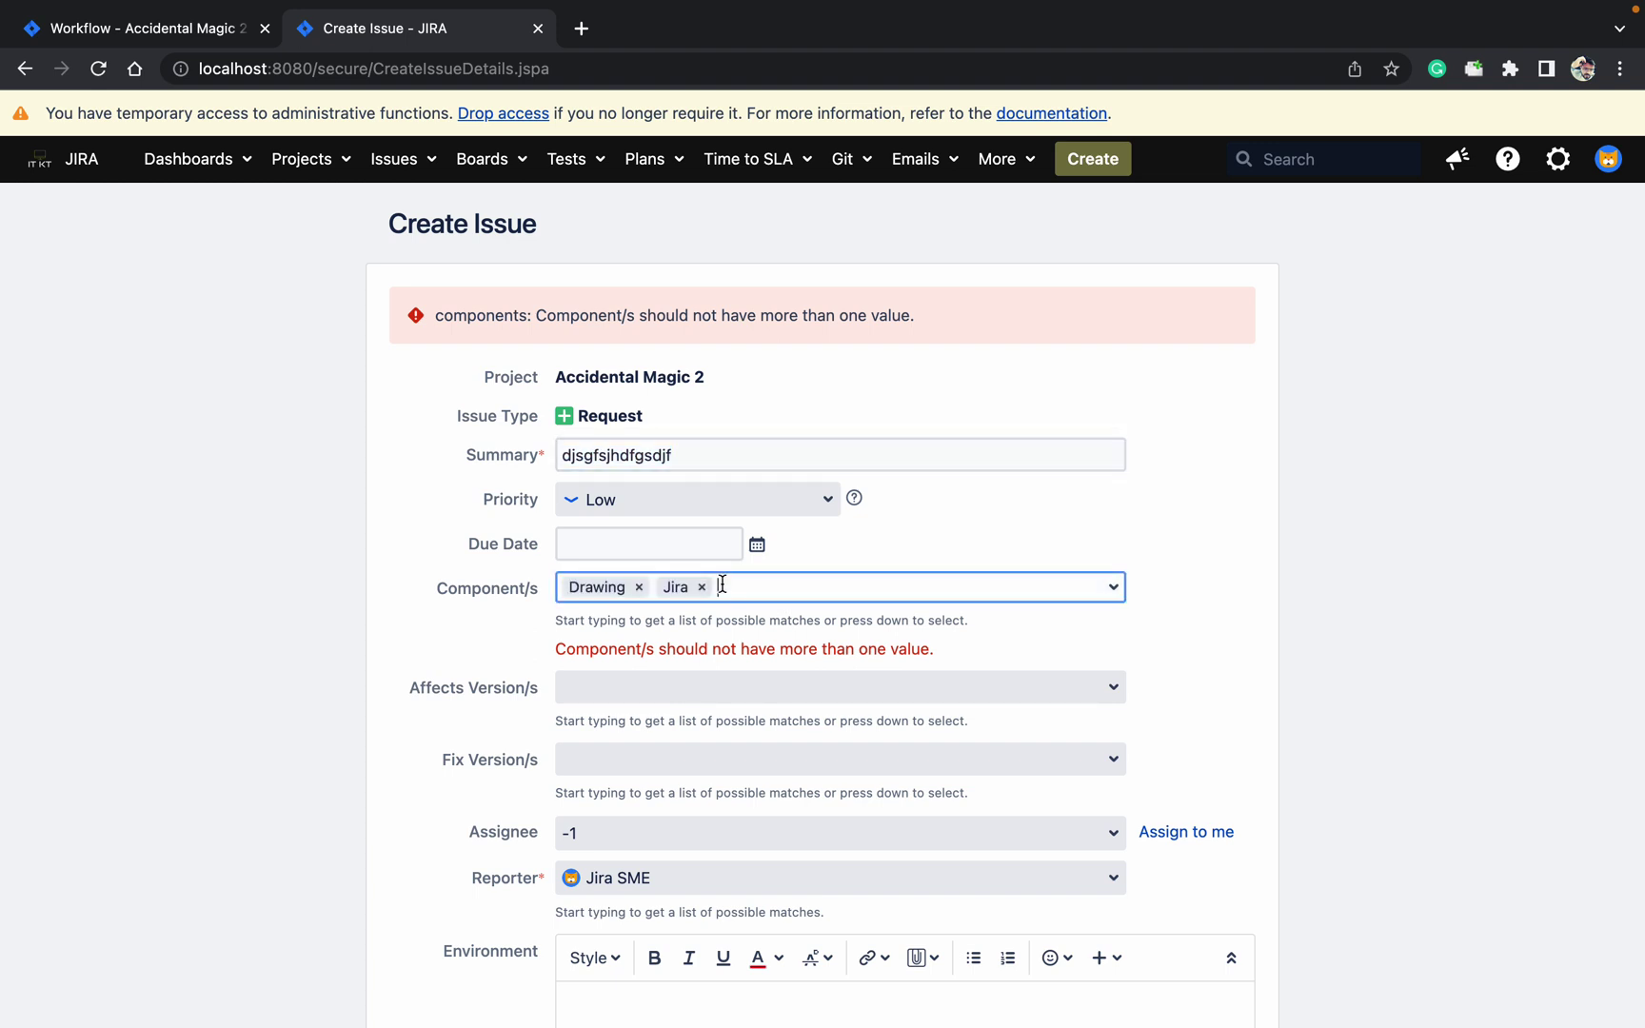
left_click(639, 586)
left_click(1186, 540)
scroll(1190, 543, "down", 1)
scroll(1187, 542, "down", 9)
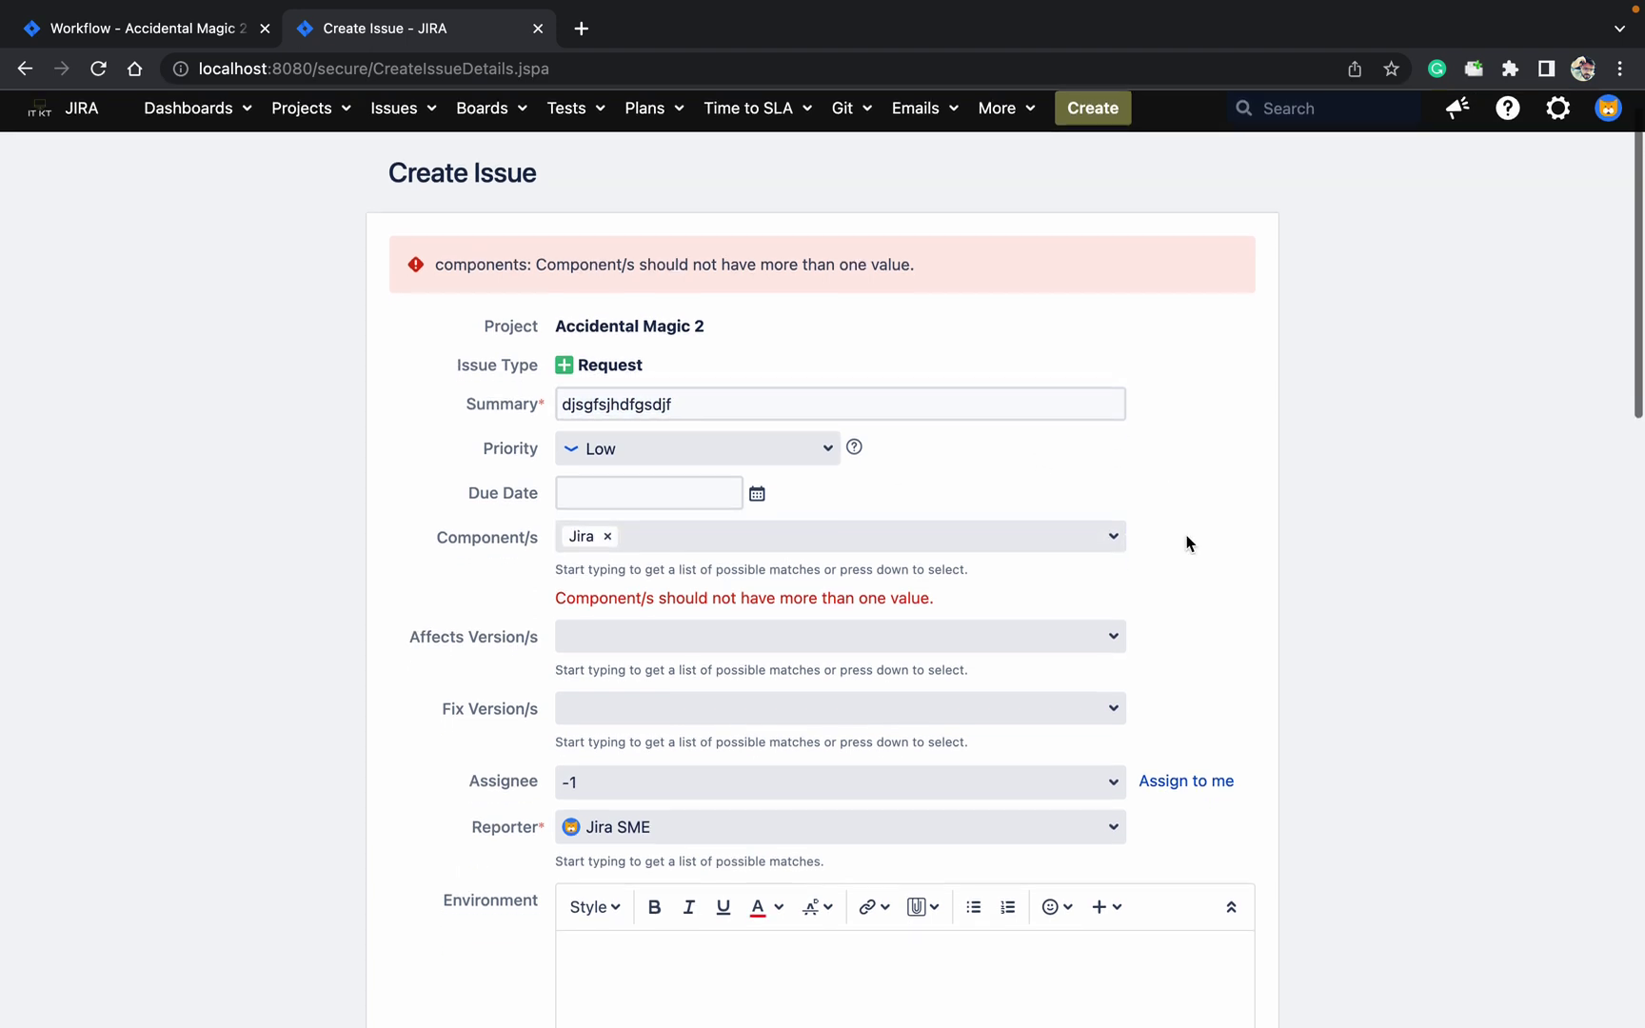
scroll(1187, 542, "down", 12)
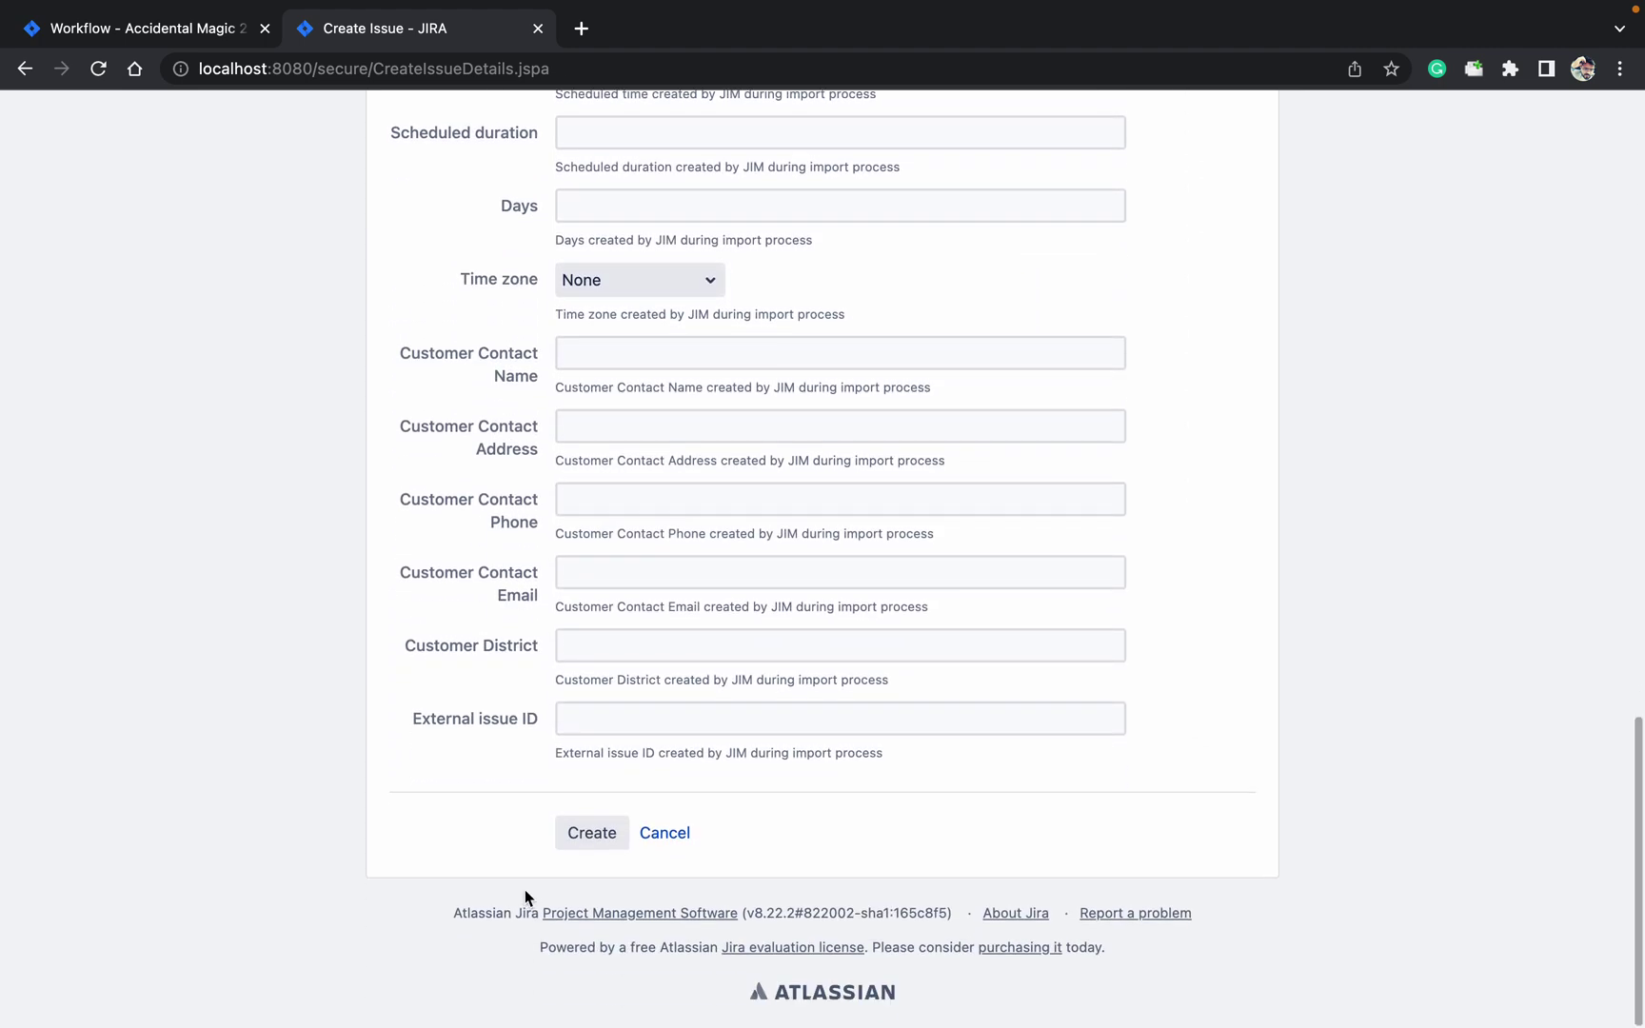
left_click(590, 837)
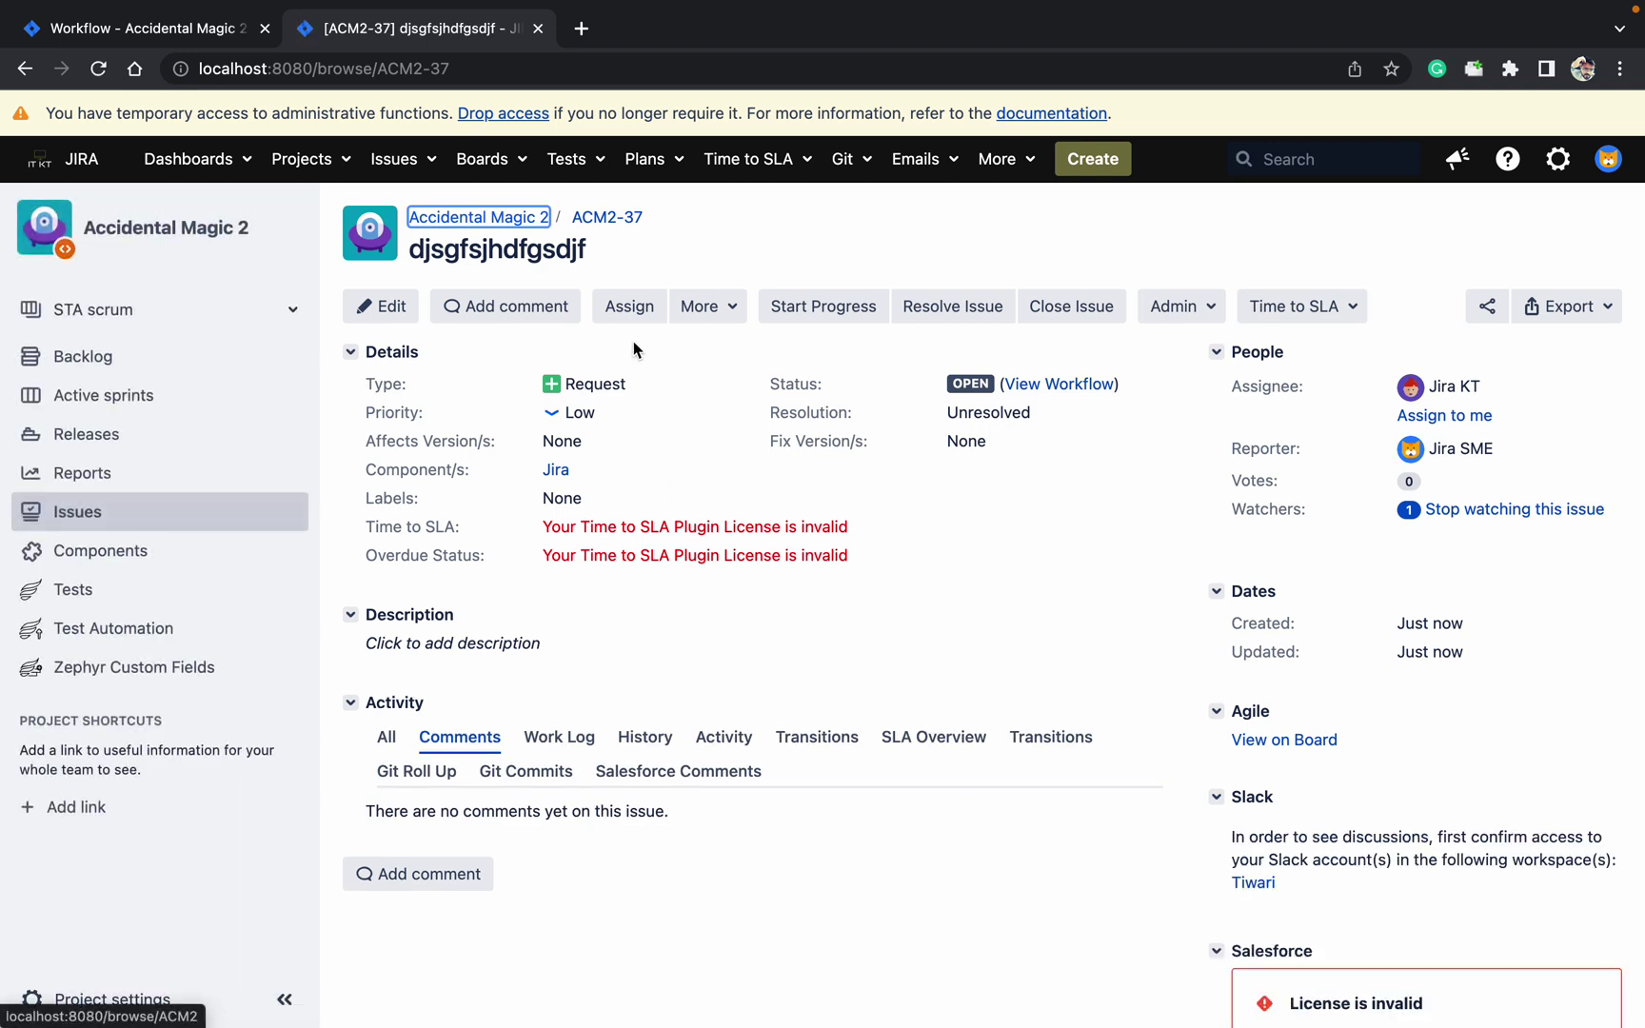
Add Application Context and Drawing to ACM2-37's components, then start progress on it.
left_click(590, 473)
left_click(748, 474)
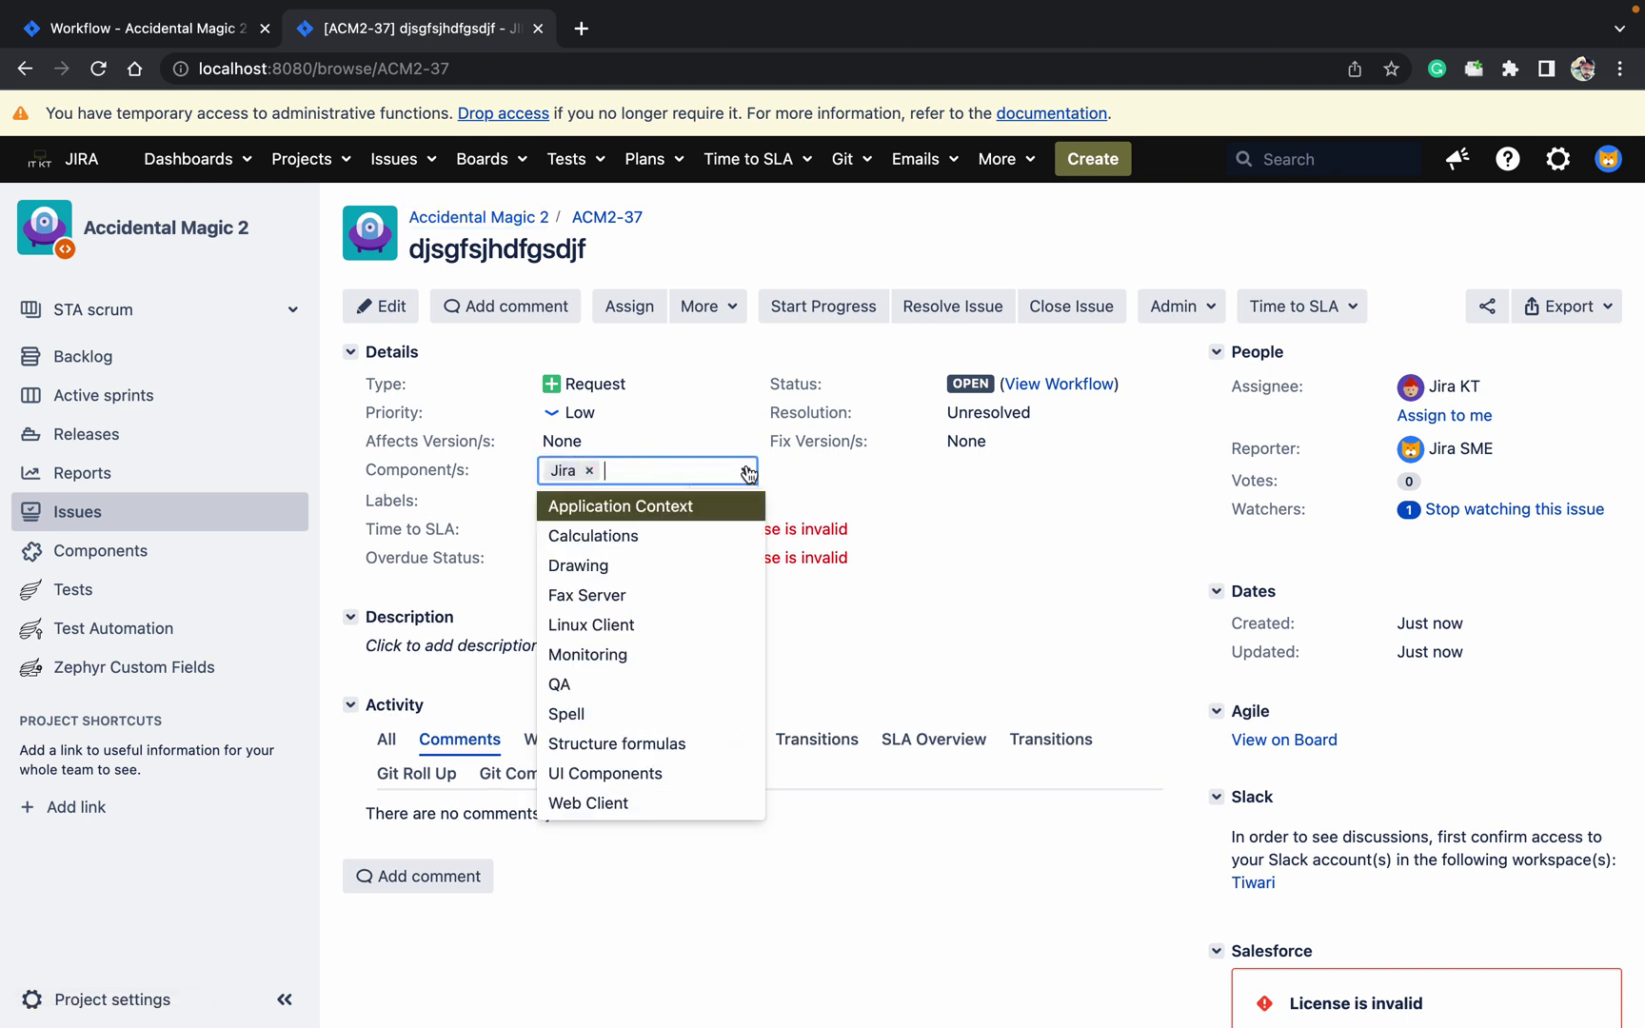
left_click(654, 519)
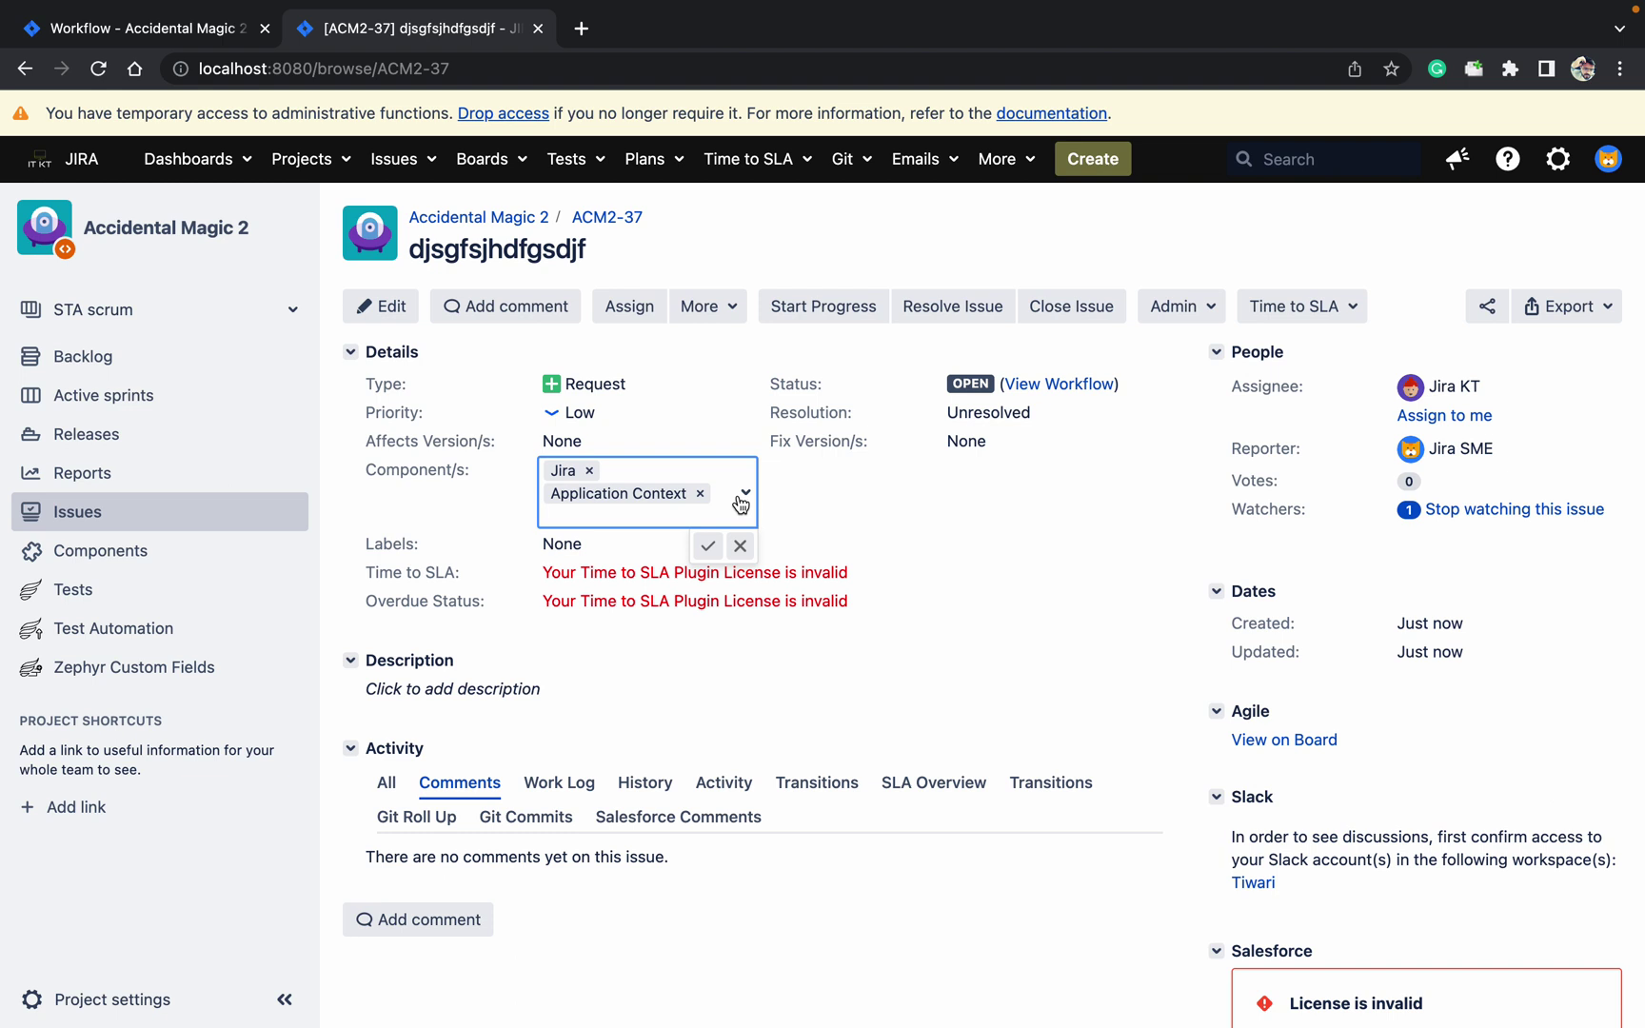
left_click(743, 494)
left_click(686, 576)
left_click(705, 552)
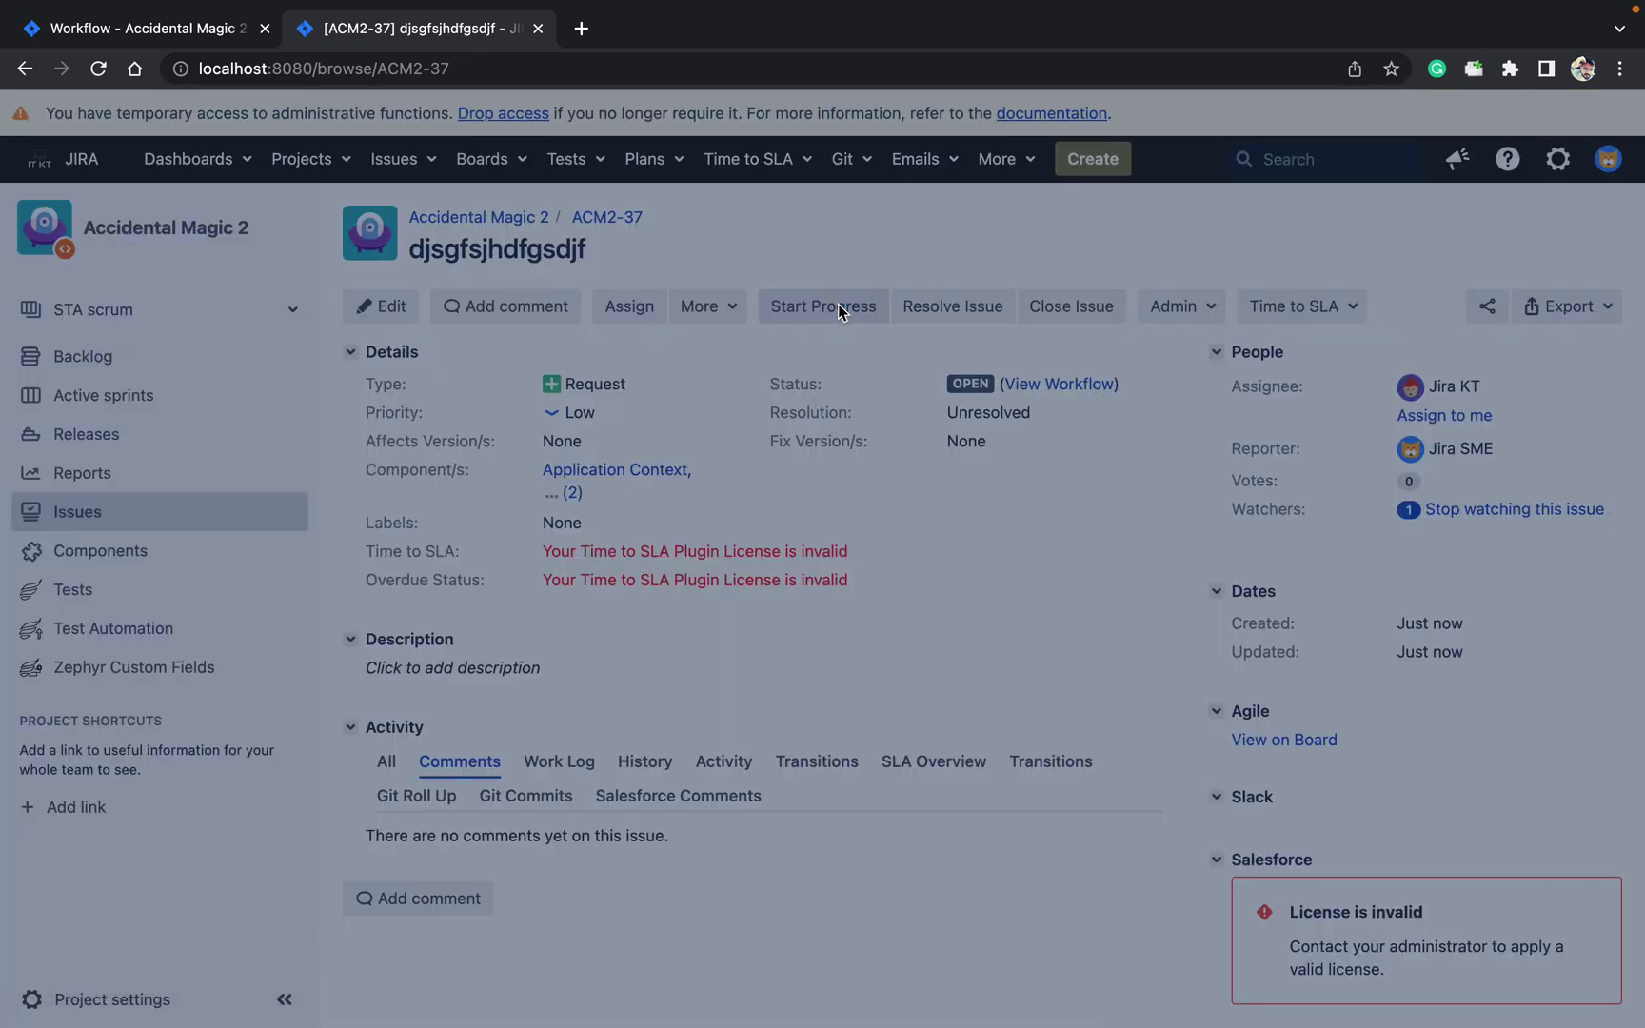
left_click(839, 309)
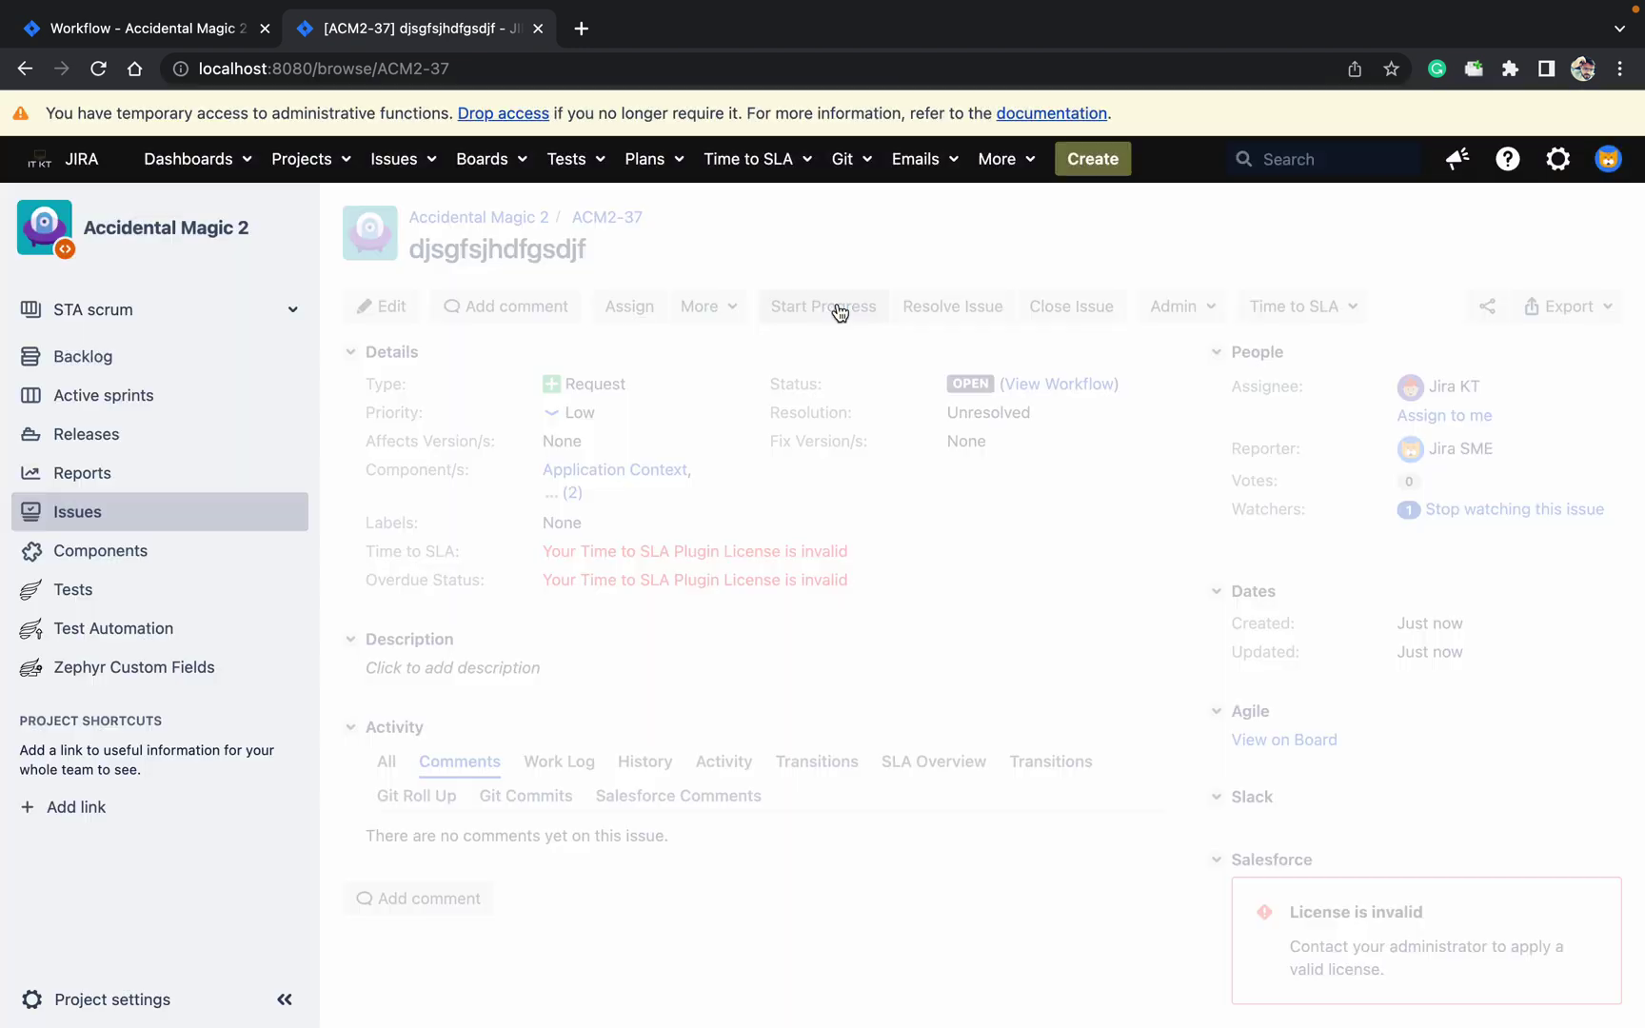